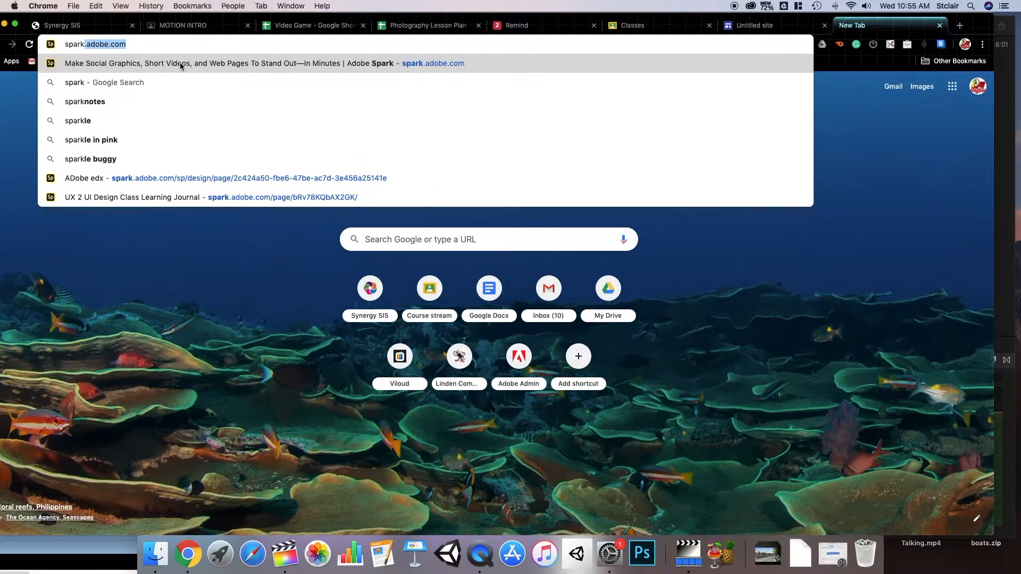
# - Go to spark.adobe.com in Chrome and bring up the Log in options
pyautogui.click(179, 63)
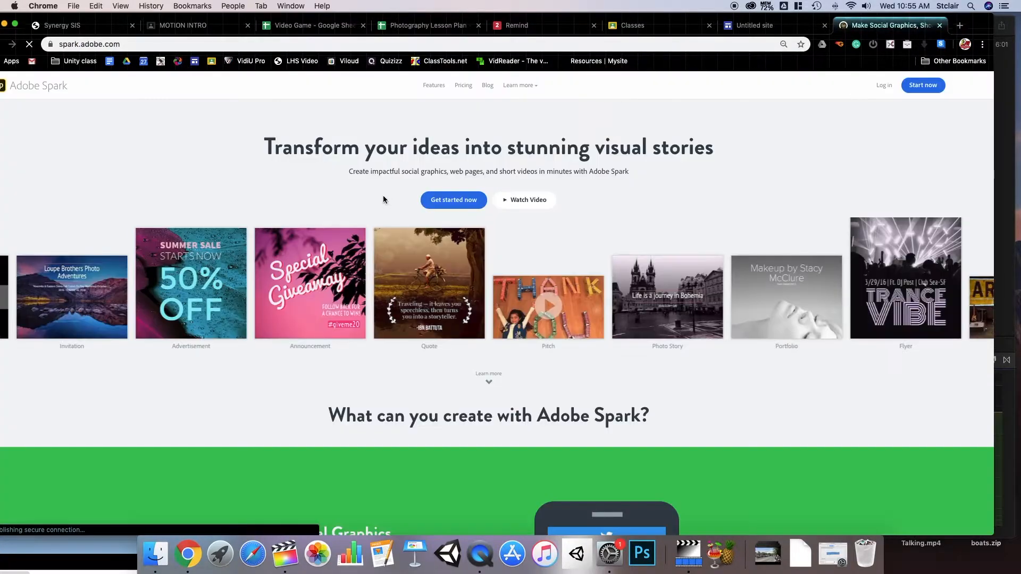
pyautogui.click(884, 87)
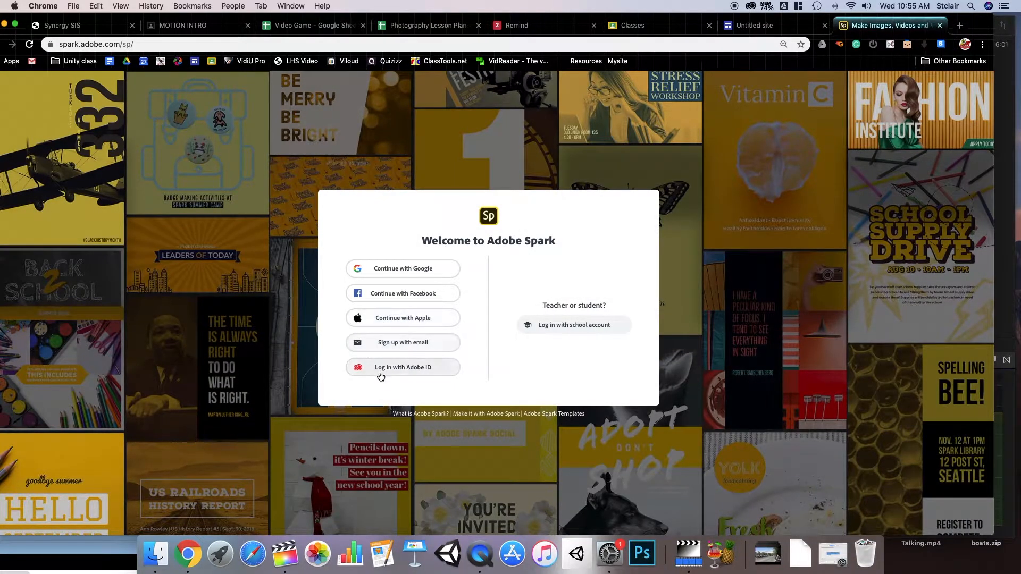
# - Sign in with an Adobe ID using the account email and password
pyautogui.click(434, 370)
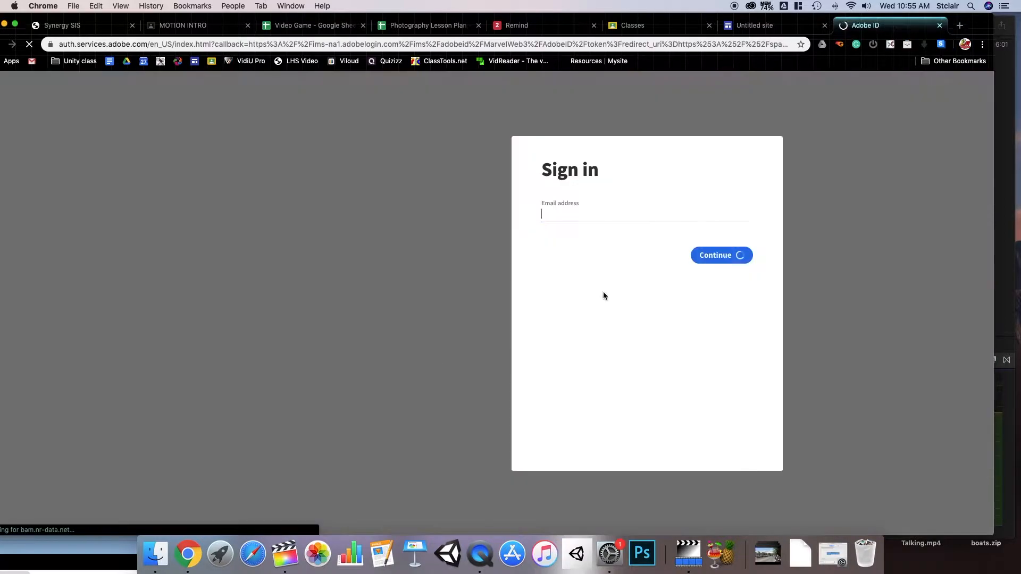
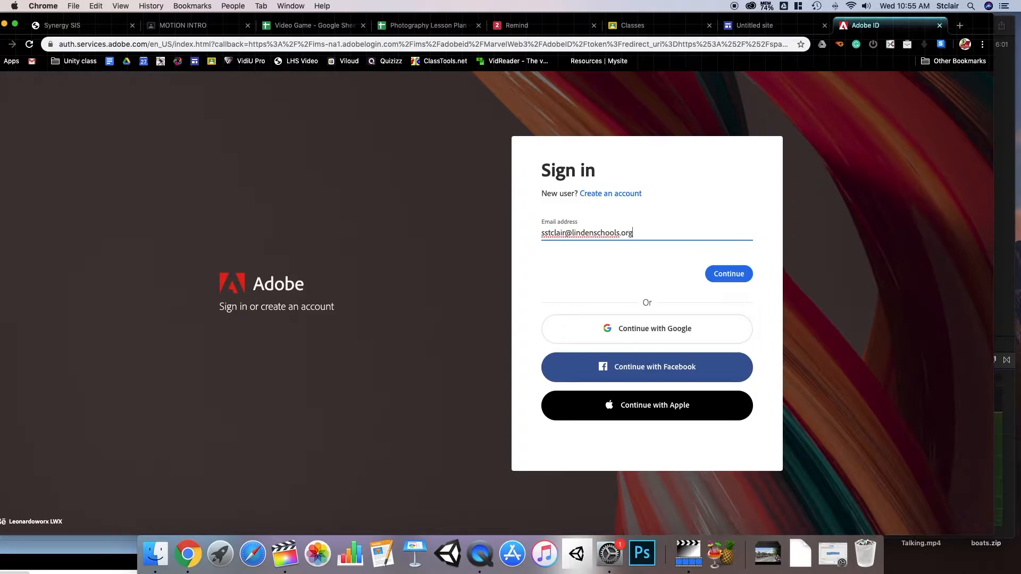
pyautogui.press('Return')
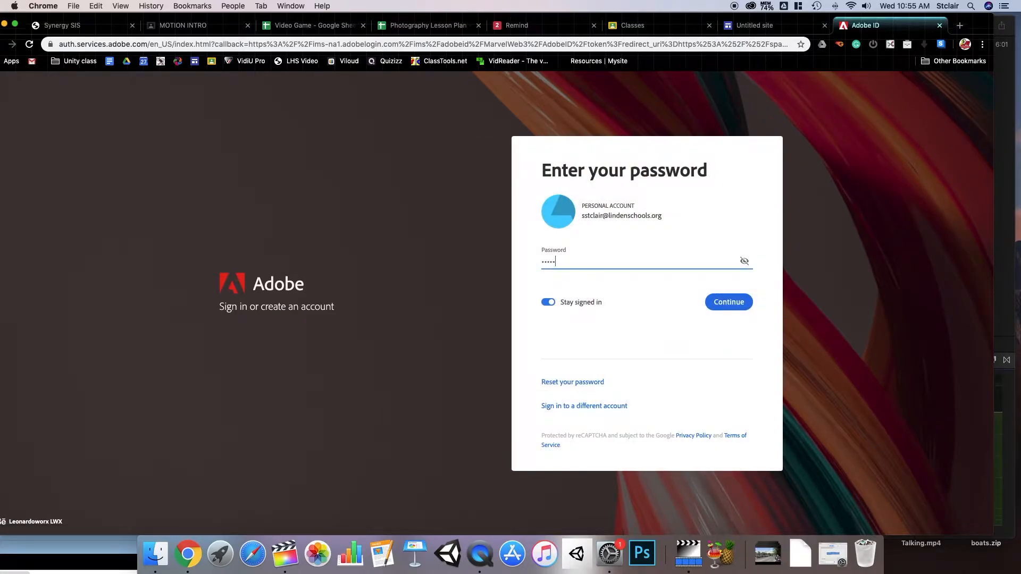
pyautogui.press('Return')
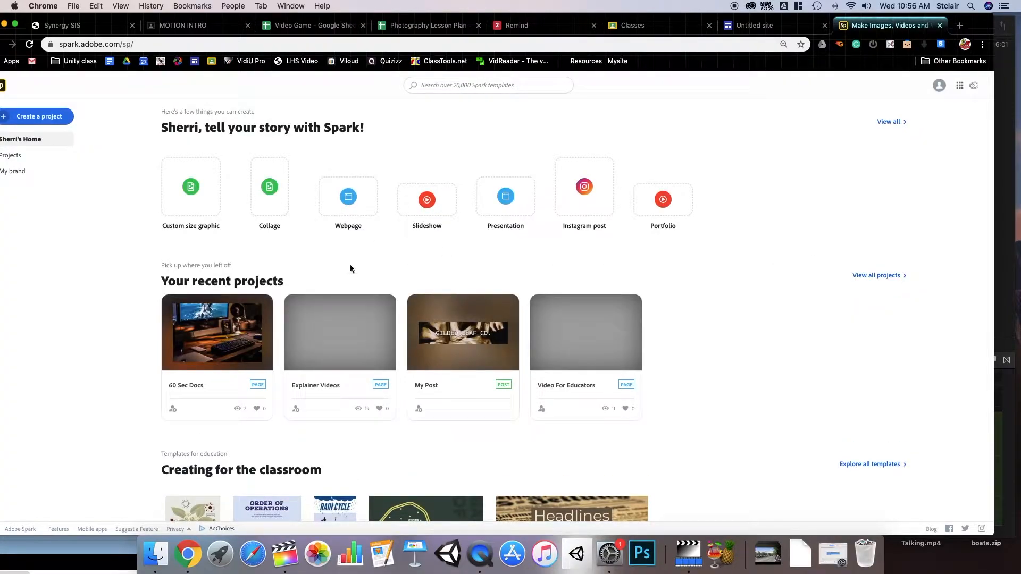
# - Create a Webpage titled 'Photography 2020' with the author's name as its subtitle
pyautogui.click(341, 190)
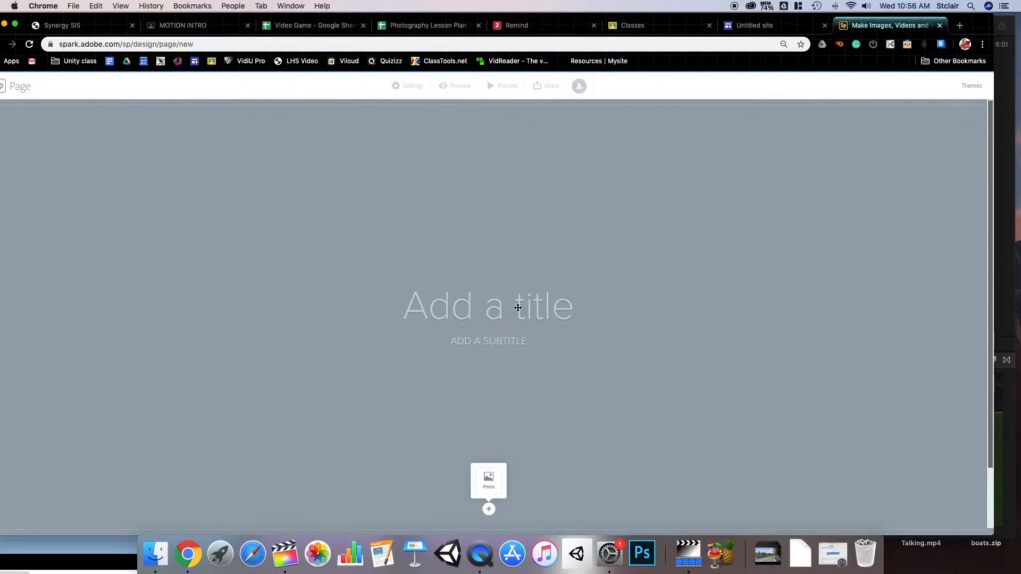
pyautogui.click(518, 307)
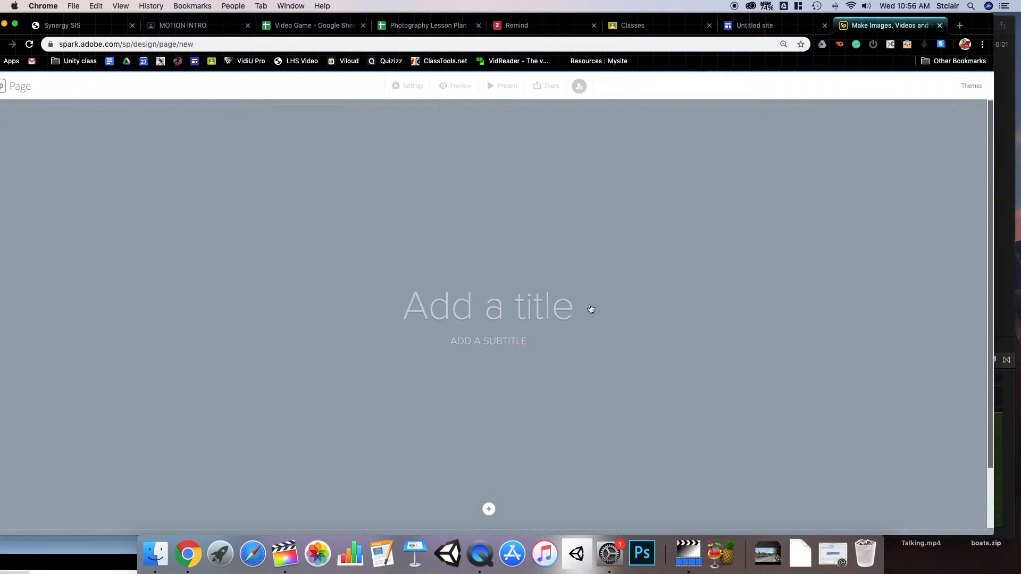
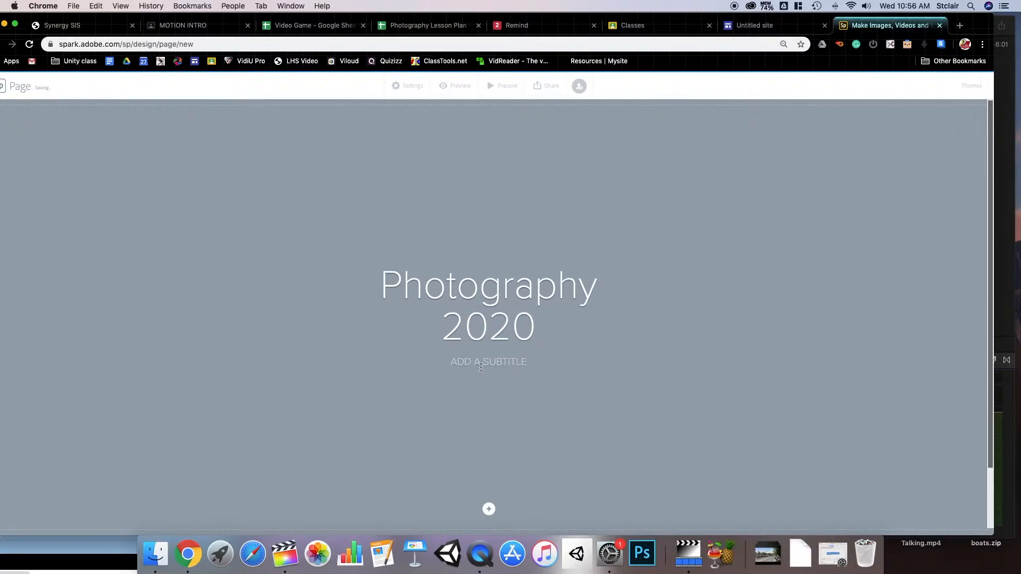
pyautogui.press('Return')
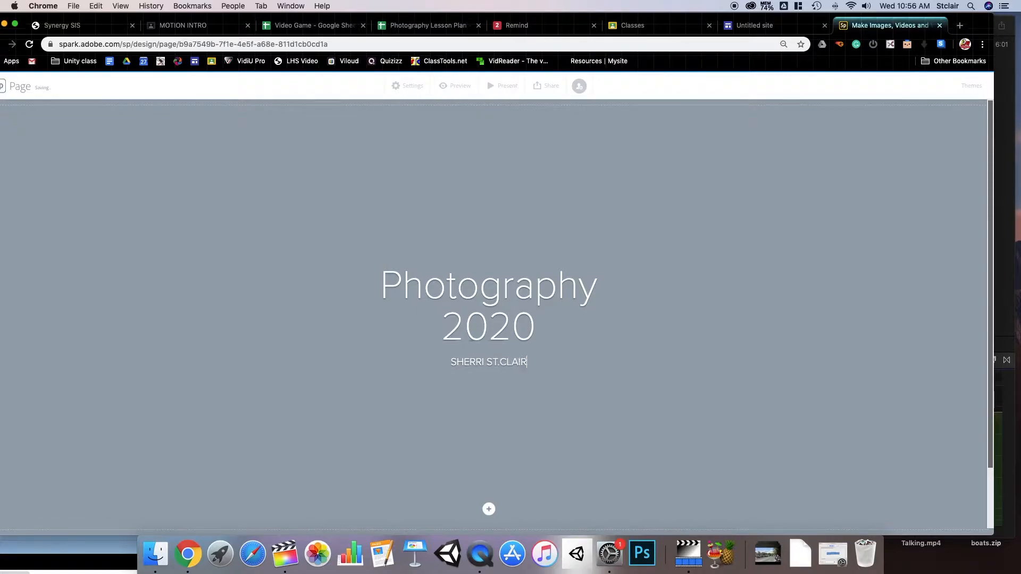
pyautogui.click(489, 510)
# - Start uploading a cover photo, previewing 9962191_orig.jpg and 0677F_1440.jpg from the computer
pyautogui.click(488, 482)
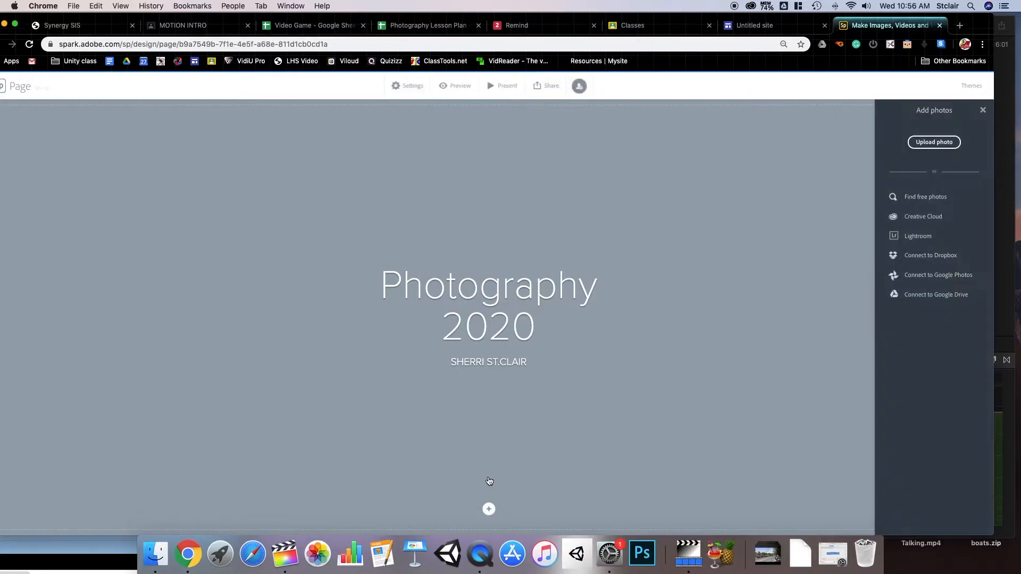
pyautogui.click(933, 143)
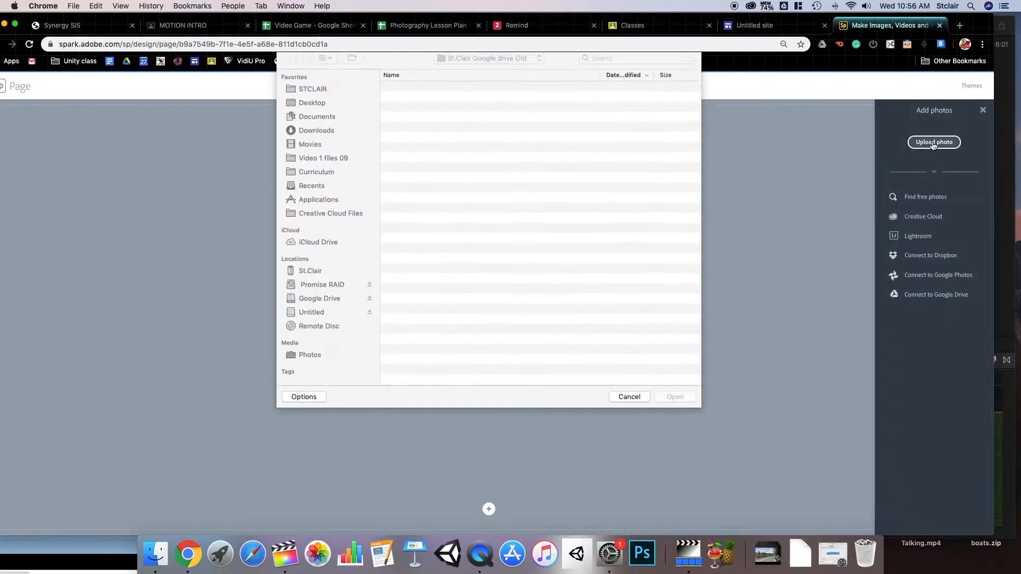
pyautogui.scroll(-5, 429, 184)
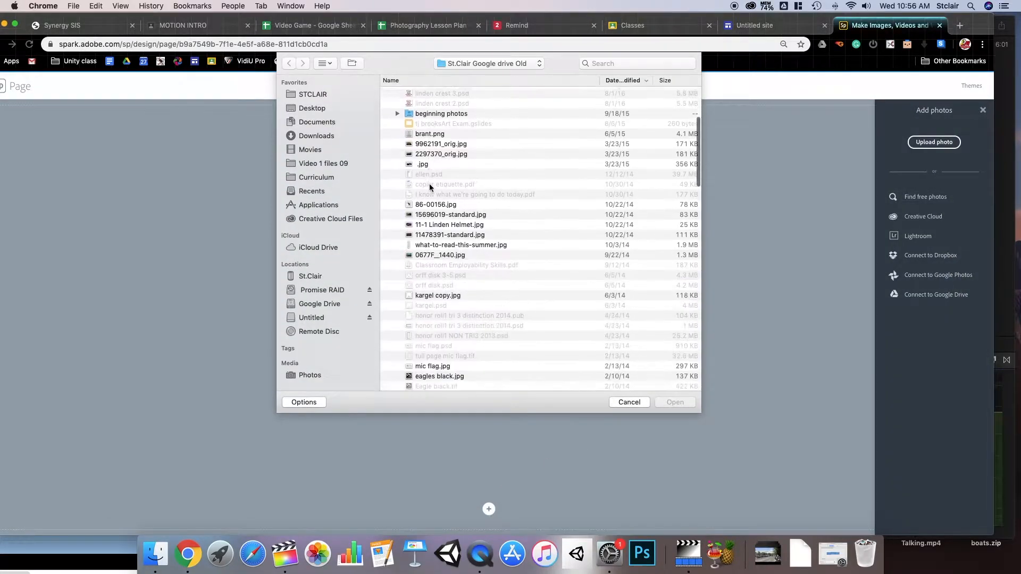
pyautogui.click(429, 140)
pyautogui.press('space')
pyautogui.press('space')
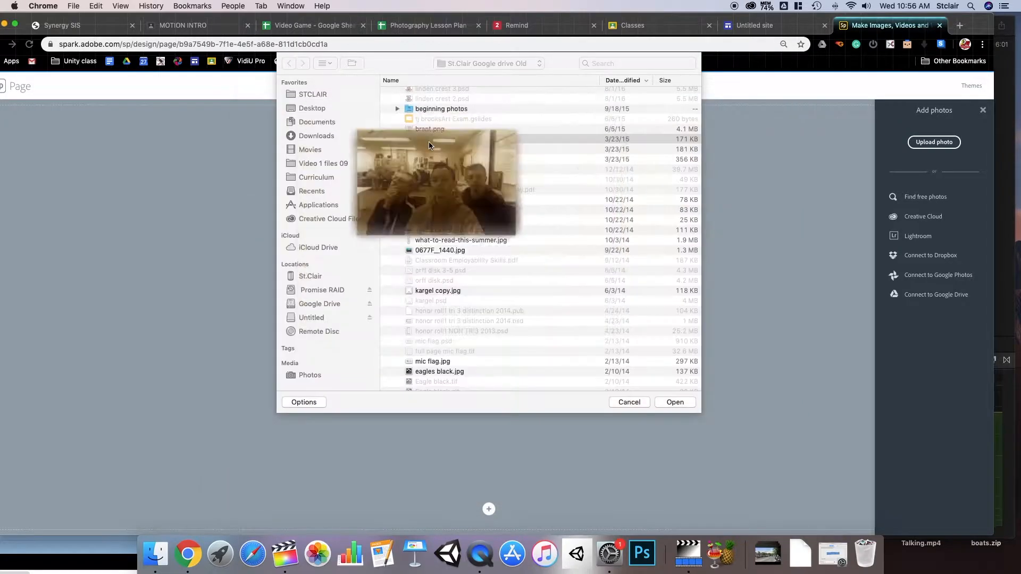
pyautogui.scroll(-1, 437, 271)
pyautogui.scroll(1, 437, 272)
pyautogui.click(438, 255)
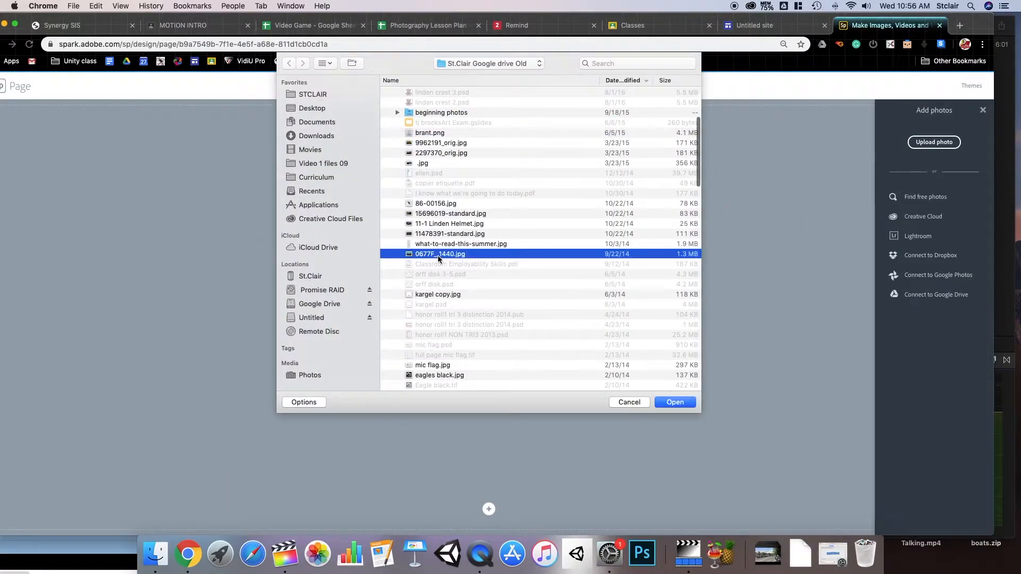
pyautogui.press('space')
pyautogui.press('space')
# - Use the cupcake photo FullSizeRender (1).jpg as the page cover background
pyautogui.scroll(-10, 436, 261)
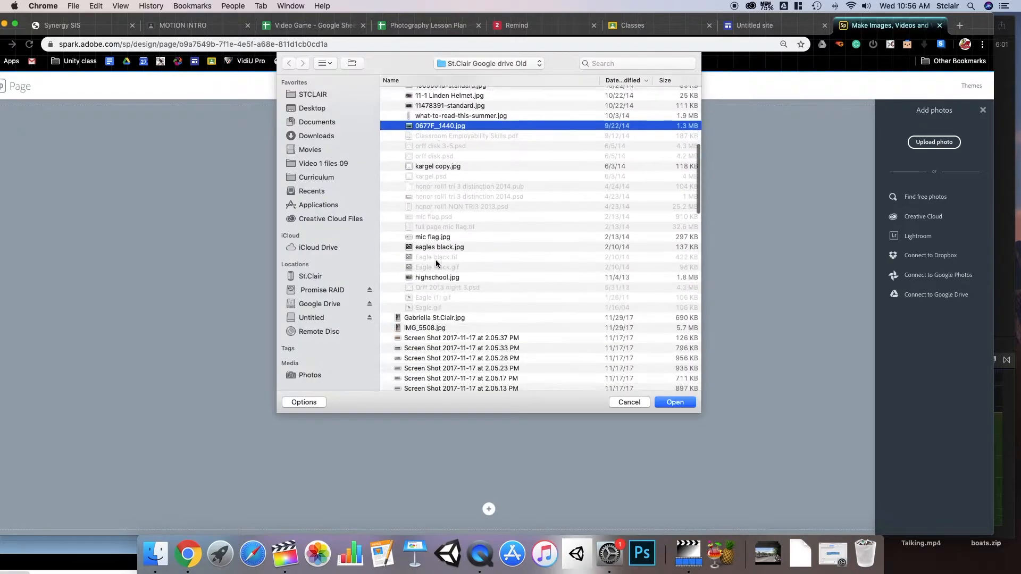
pyautogui.scroll(-15, 421, 195)
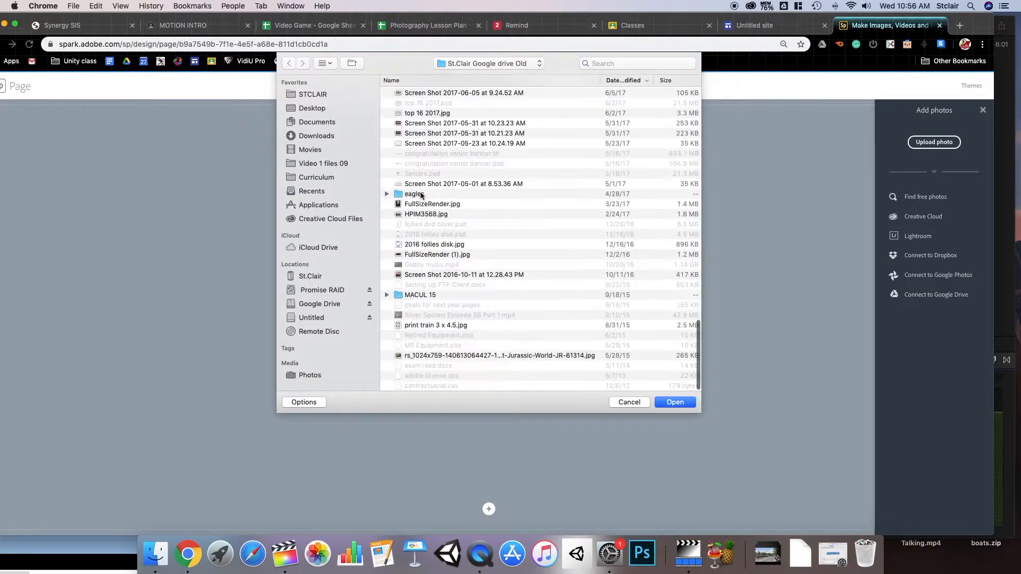
pyautogui.click(427, 254)
pyautogui.press('space')
pyautogui.press('space')
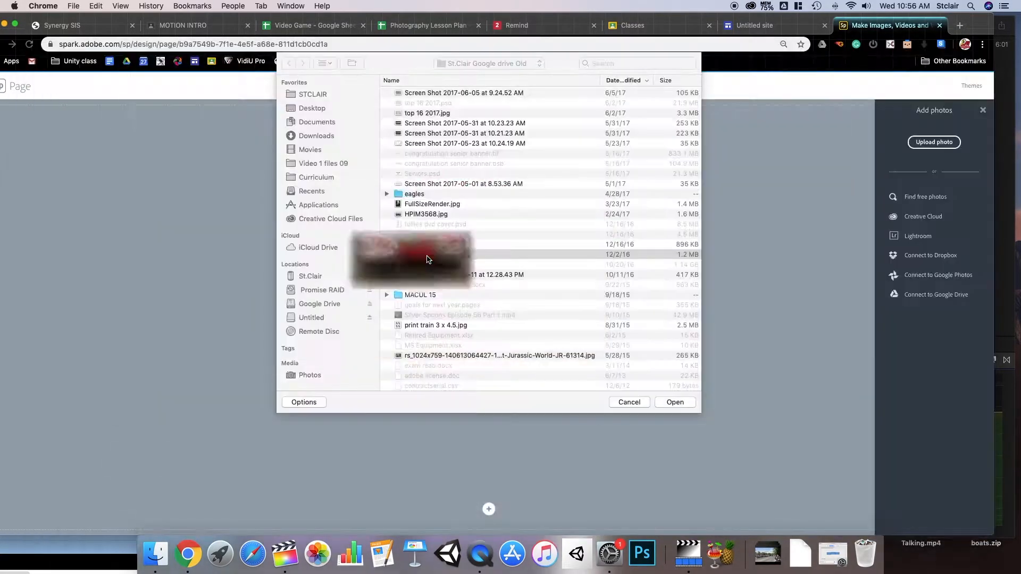
pyautogui.doubleClick(426, 254)
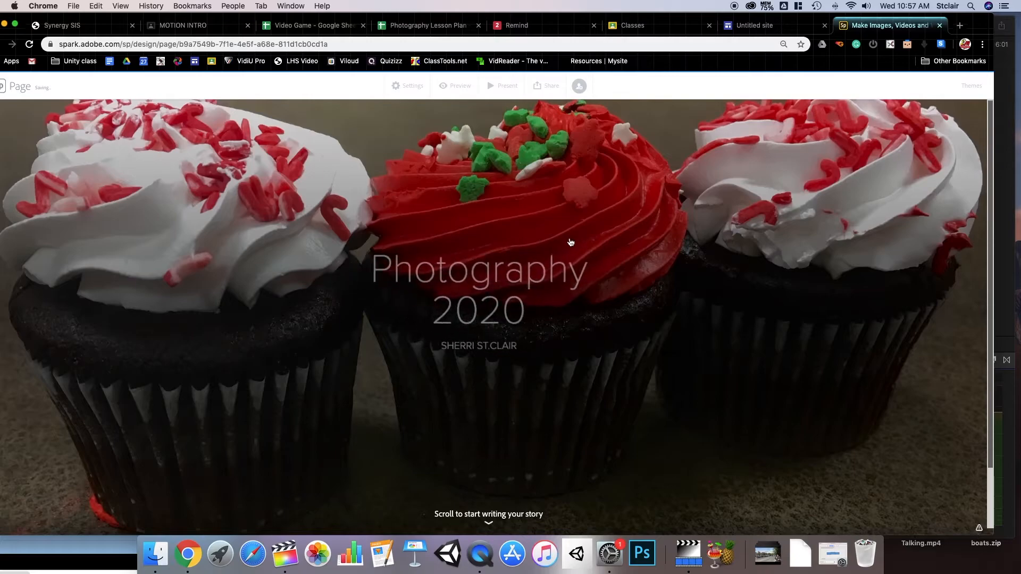
# - Add a centred H1 heading 'Beginning Photos Day 1' below the cupcake cover
pyautogui.scroll(-3, 528, 469)
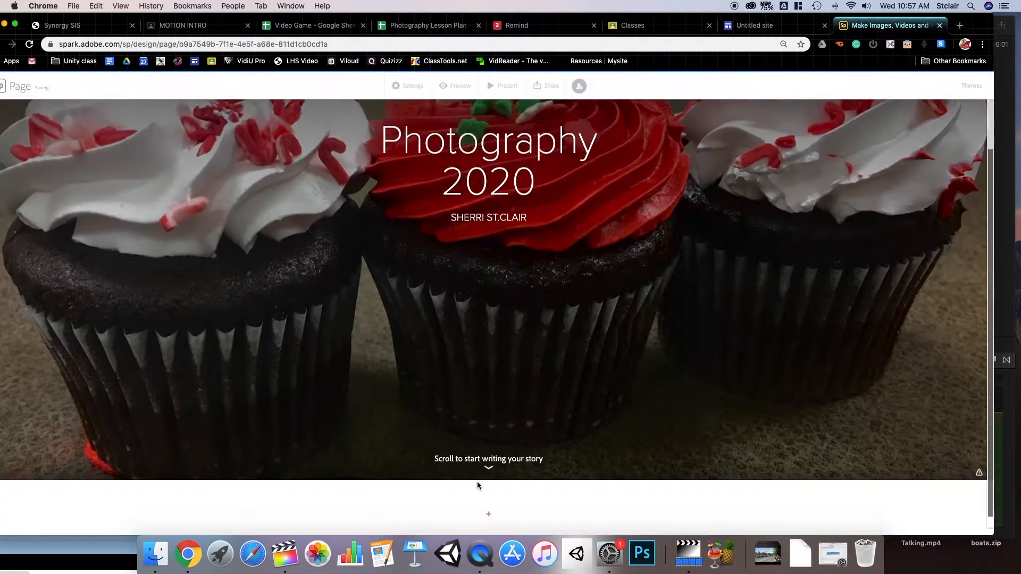
pyautogui.click(426, 473)
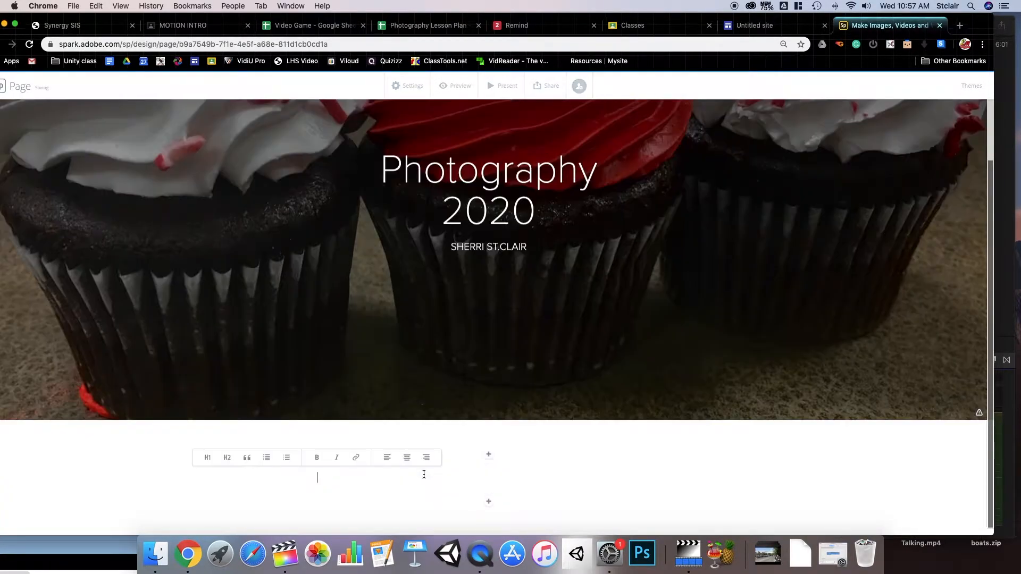
pyautogui.write('Begi')
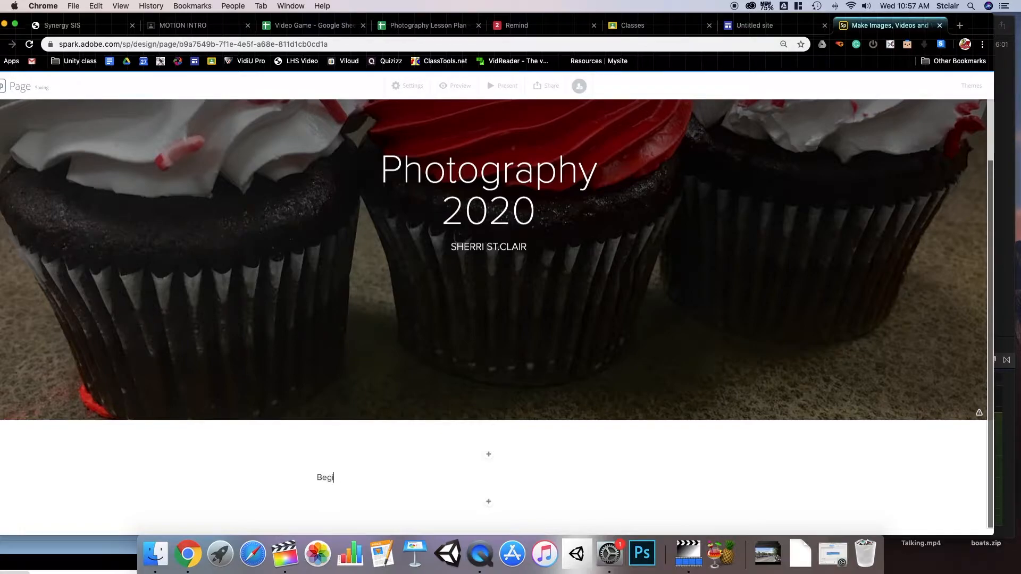
pyautogui.write('nning Ph')
pyautogui.moveTo(399, 477); pyautogui.dragTo(311, 477)
pyautogui.click(241, 459)
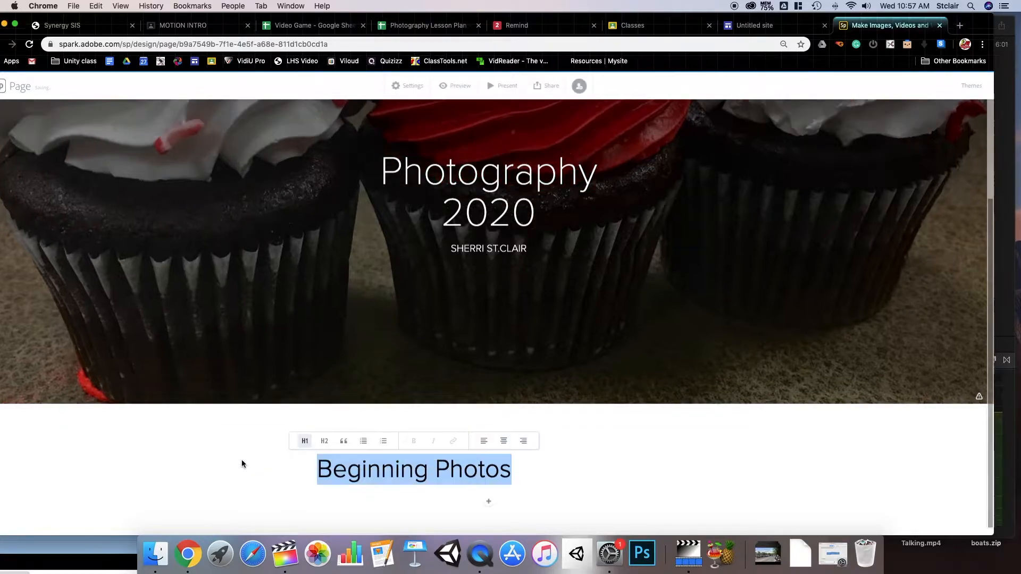
pyautogui.click(503, 440)
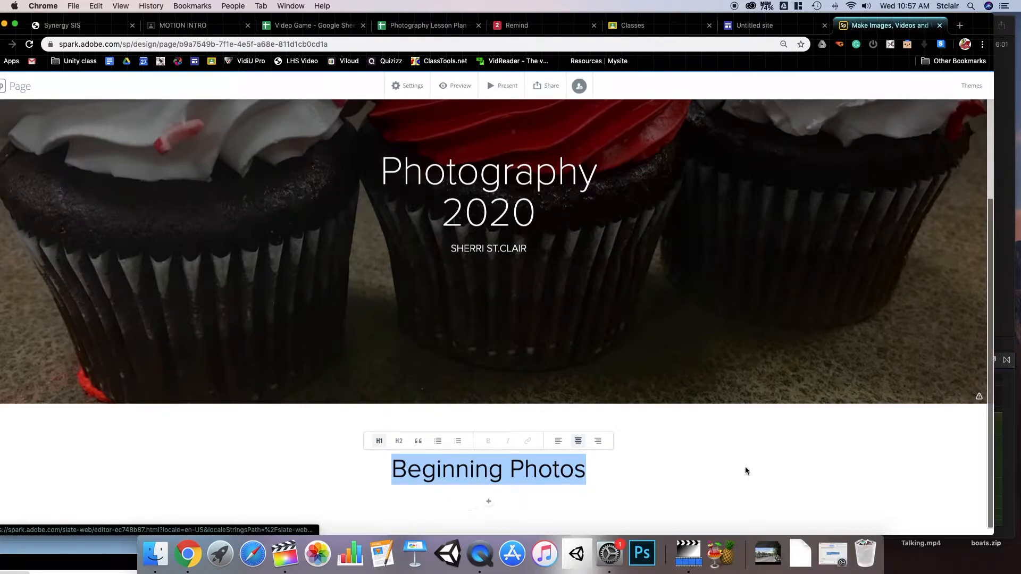
pyautogui.click(588, 468)
pyautogui.write('Day 1')
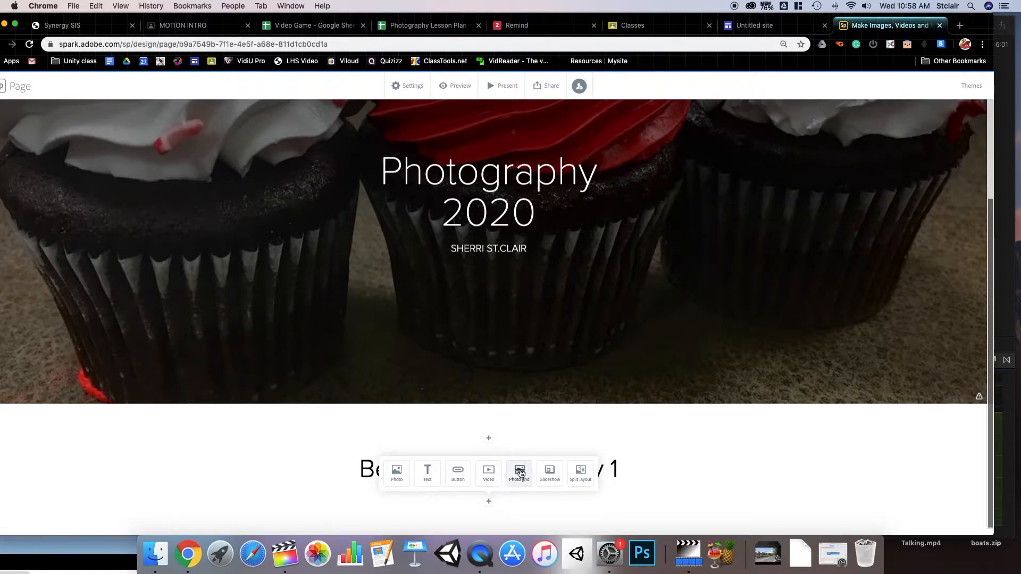
# - Insert a photo grid uploading the gorilla, chimpanzee, tiger and butterfly images, then save it
pyautogui.click(518, 470)
pyautogui.click(414, 367)
pyautogui.scroll(-3, 428, 307)
pyautogui.scroll(-10, 429, 307)
pyautogui.click(435, 268)
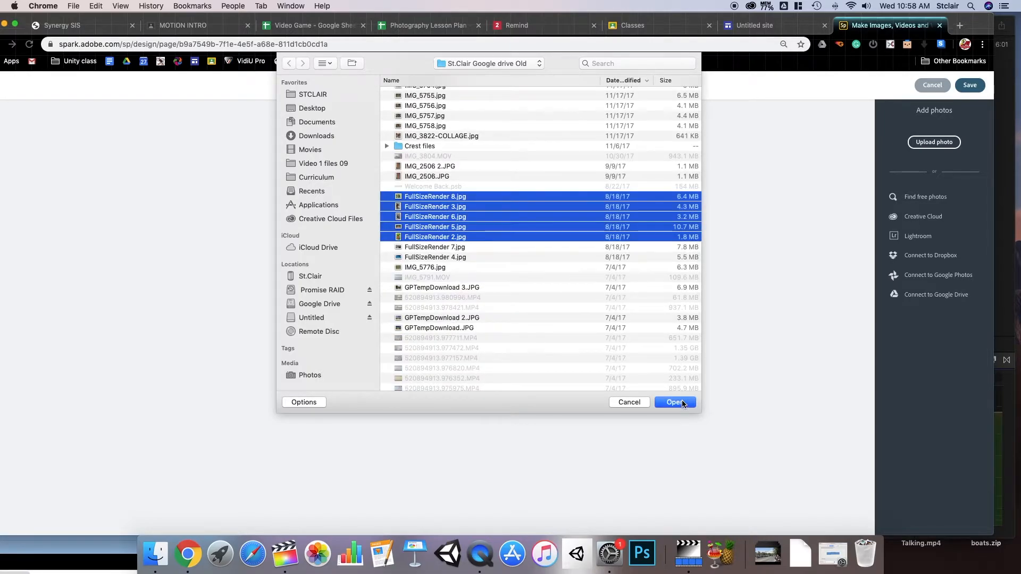
pyautogui.click(682, 403)
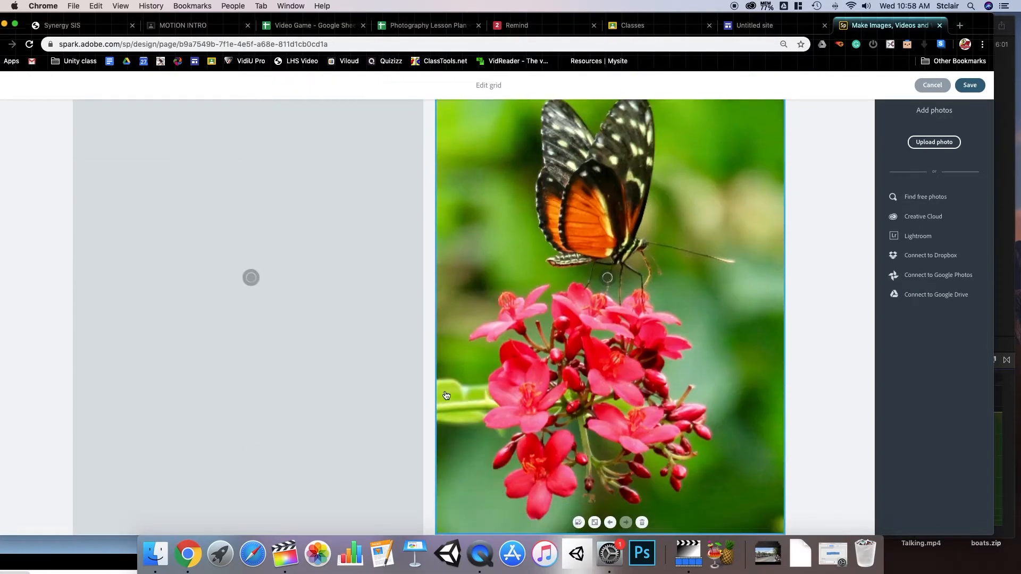
pyautogui.scroll(-5, 585, 286)
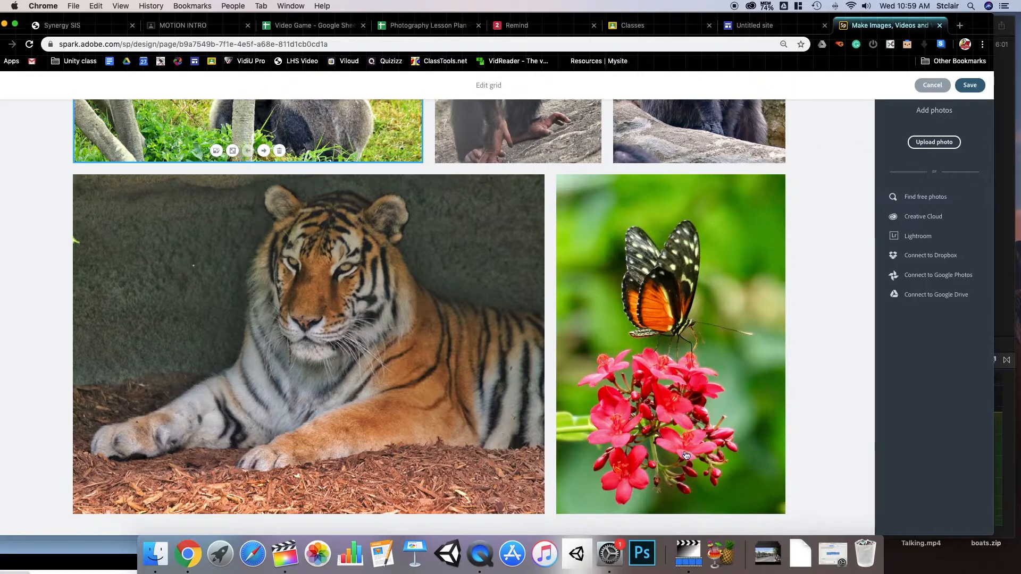
pyautogui.click(970, 86)
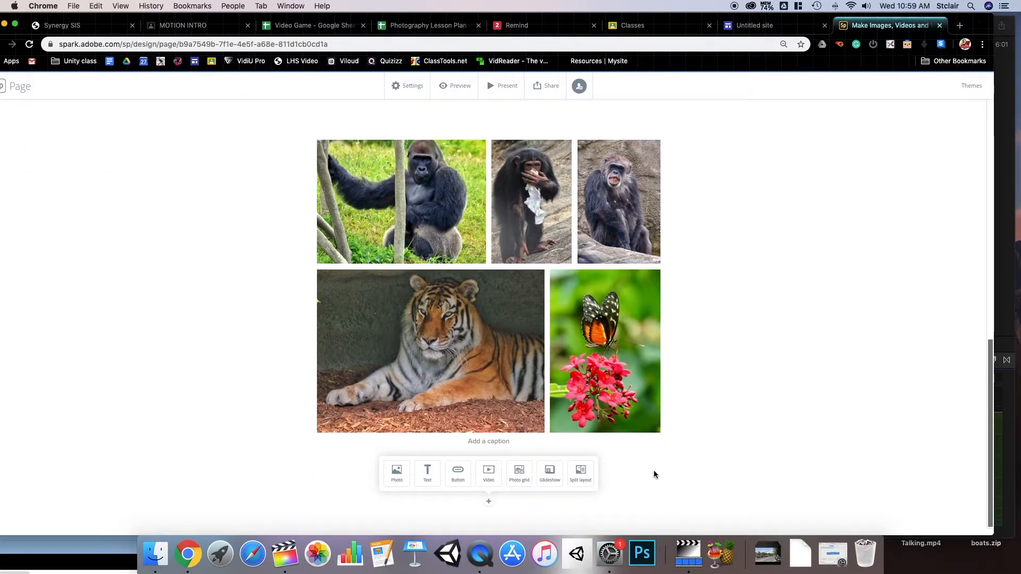
# - Add a centred H1 heading 'Beginning Photos Day 2' below the first grid
pyautogui.click(428, 473)
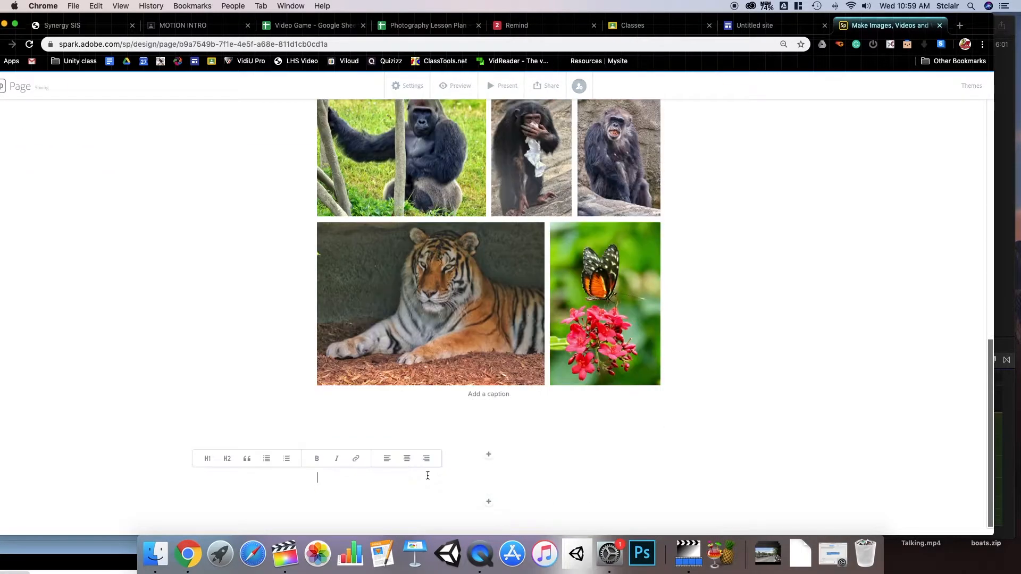
pyautogui.write('Beginning Photos Day 2')
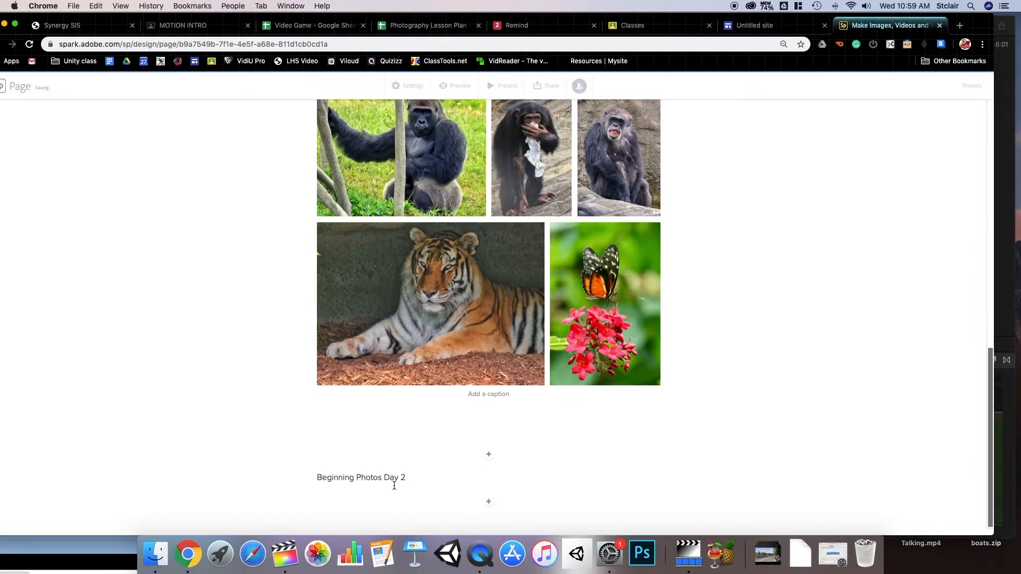
pyautogui.moveTo(407, 478); pyautogui.dragTo(316, 477)
pyautogui.click(252, 459)
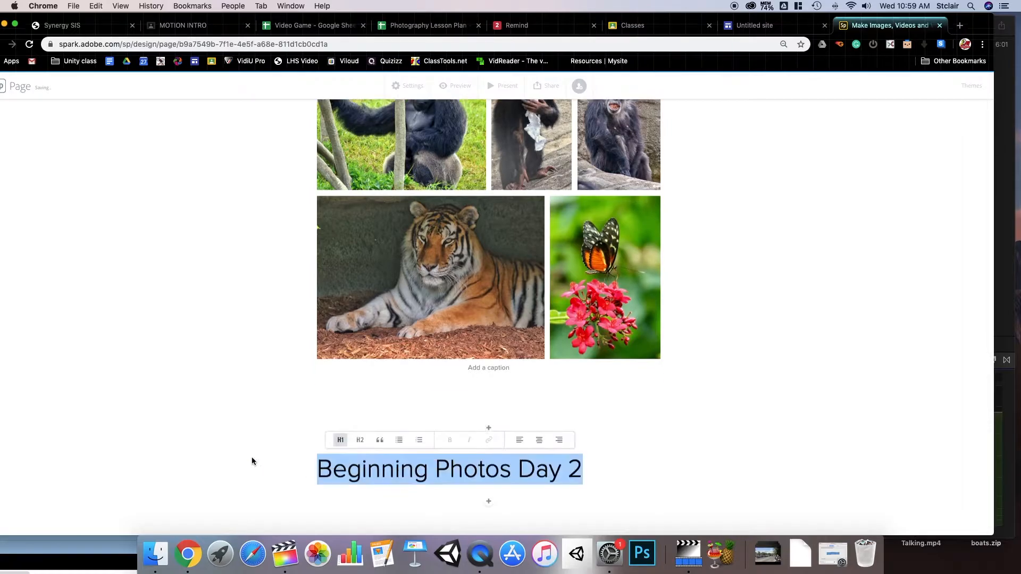
pyautogui.click(537, 440)
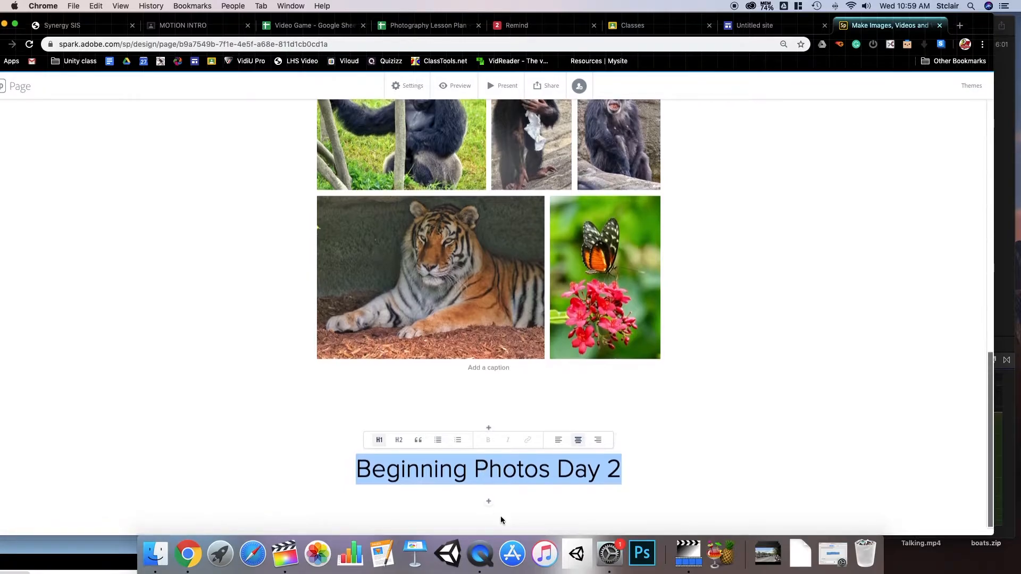
# - Insert and save a second photo grid with sandals, penguin, fish, mug and lit-tree photos
pyautogui.click(489, 502)
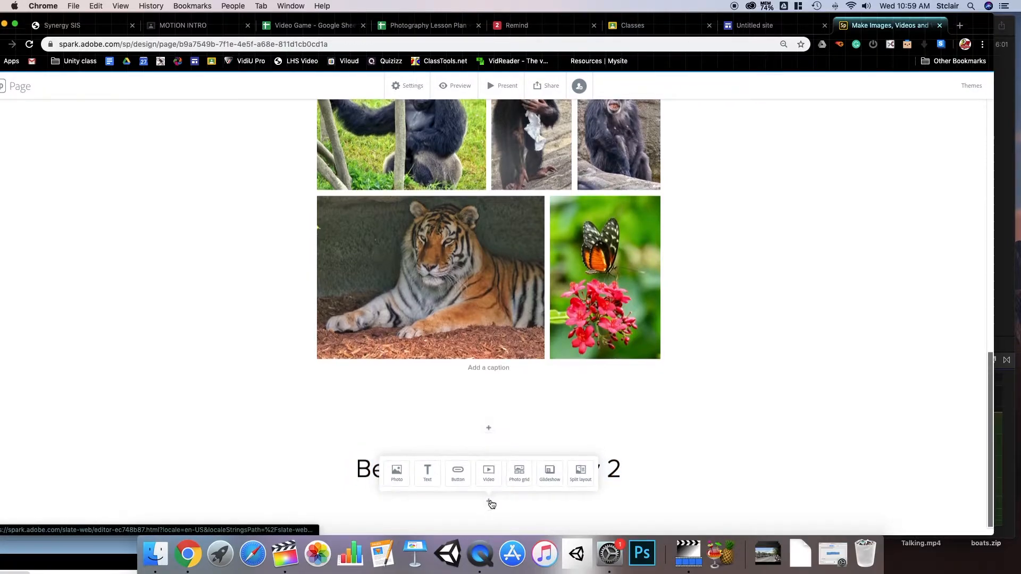
pyautogui.click(519, 473)
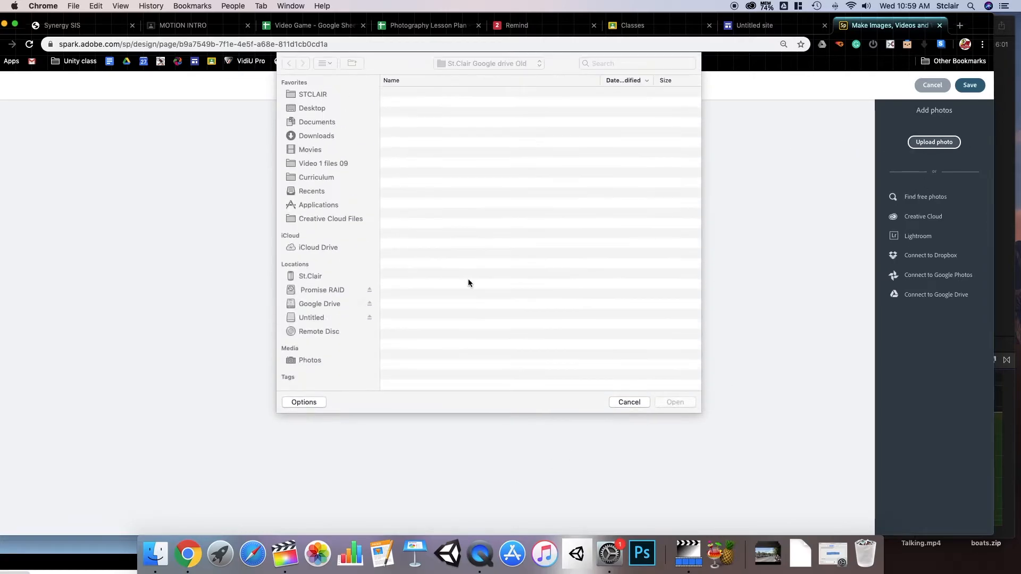
pyautogui.scroll(-2, 462, 262)
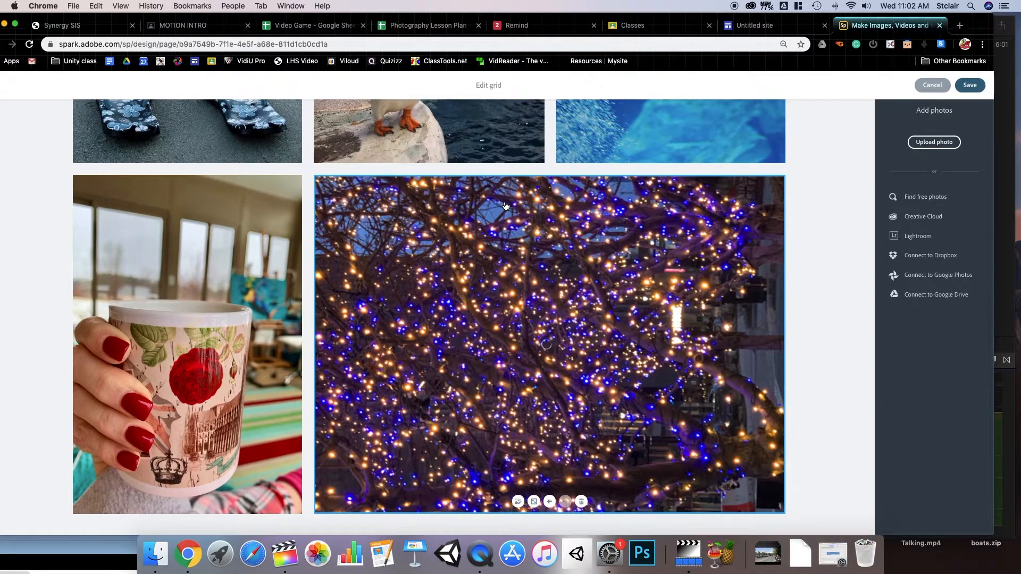
pyautogui.click(970, 85)
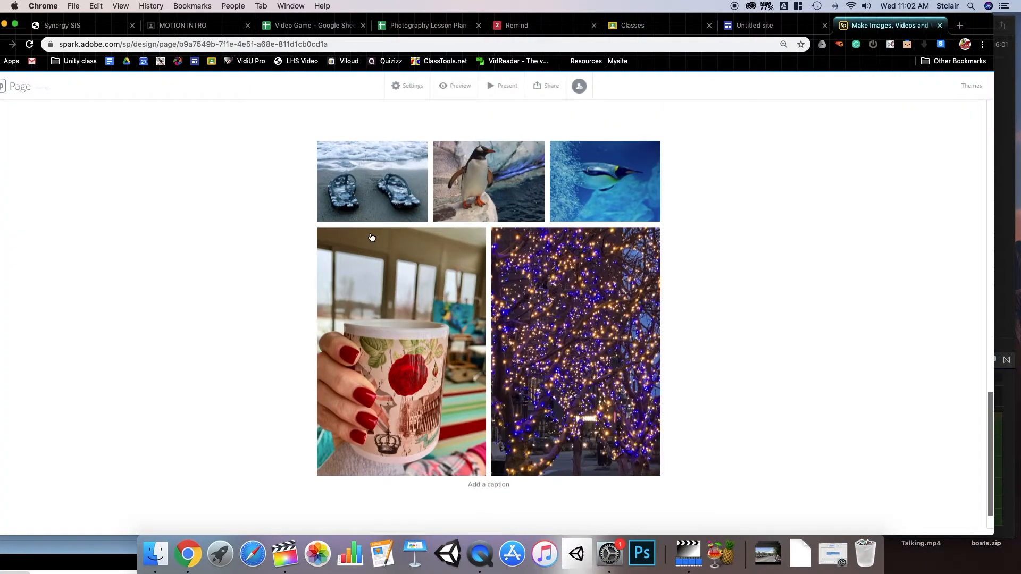
pyautogui.scroll(15, 468, 303)
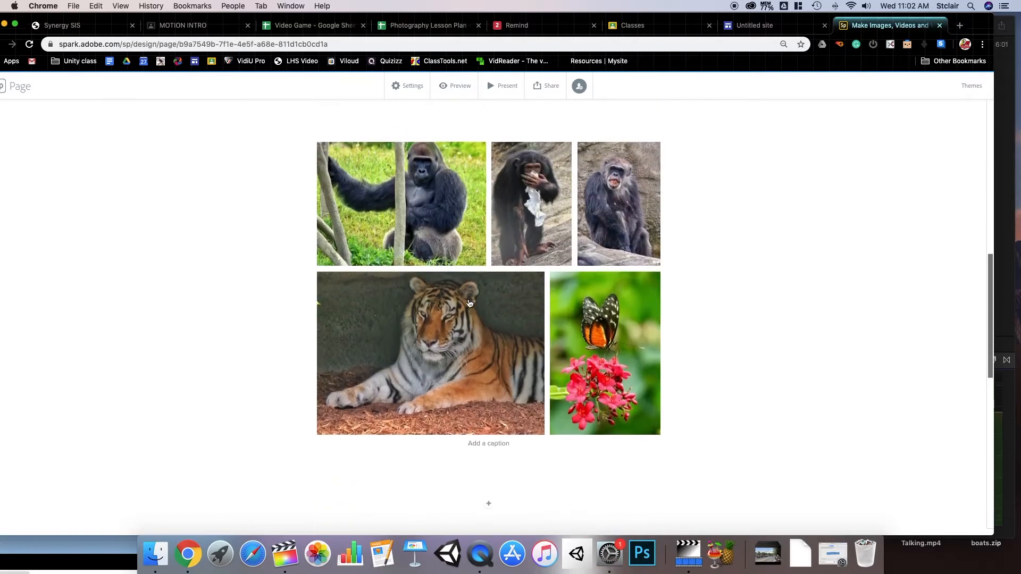
pyautogui.scroll(-3, 468, 303)
pyautogui.scroll(-12, 469, 303)
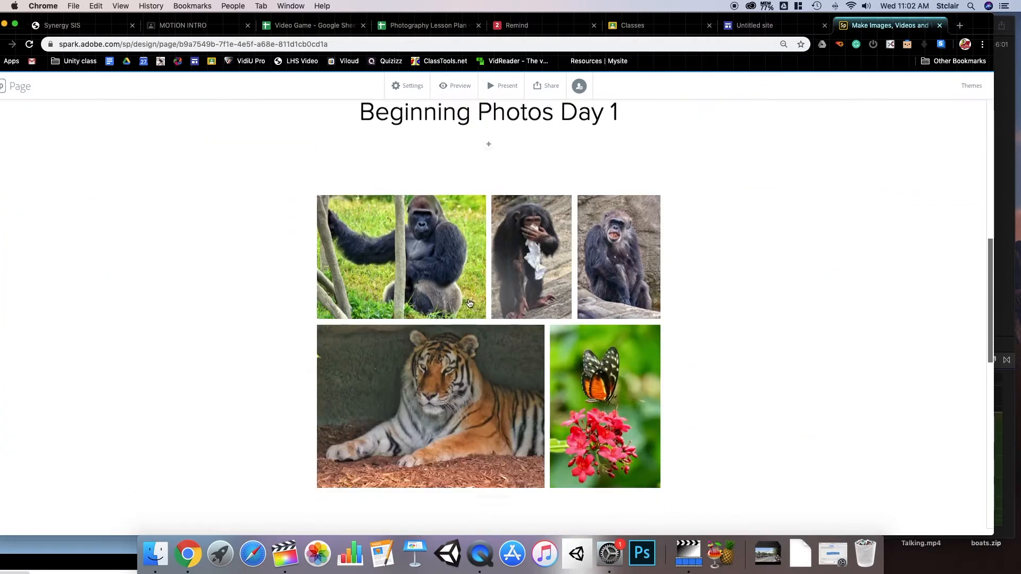
pyautogui.scroll(-2, 469, 303)
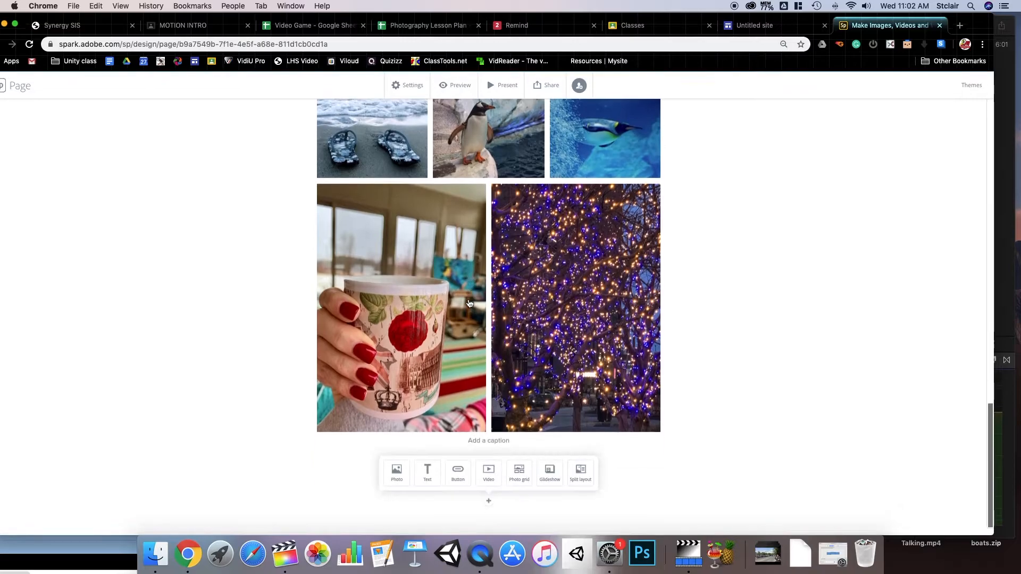
pyautogui.scroll(20, 469, 303)
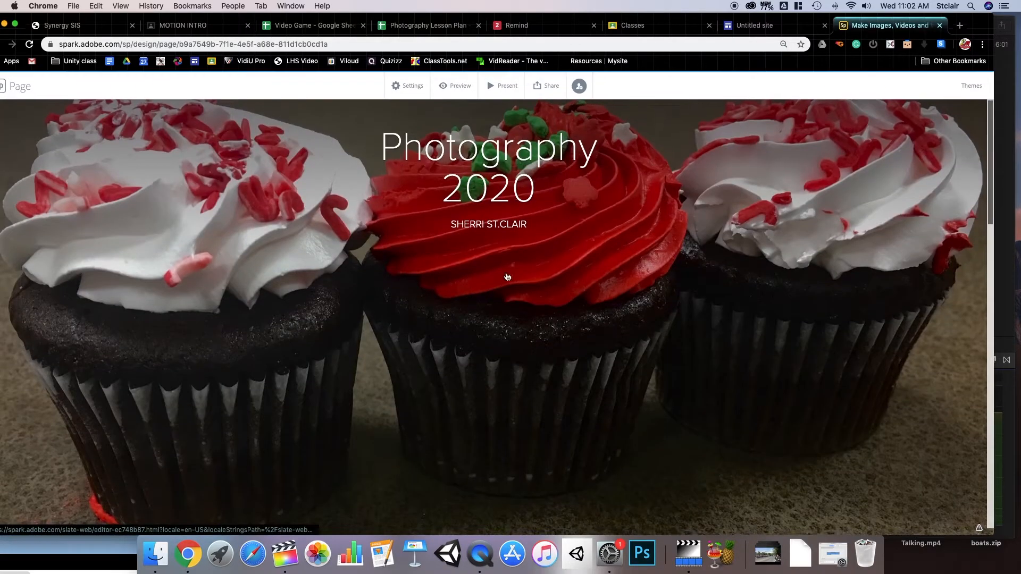
# - Publish the page with the author's surname before 'Photography 2020' in the title and copy its link
pyautogui.click(551, 87)
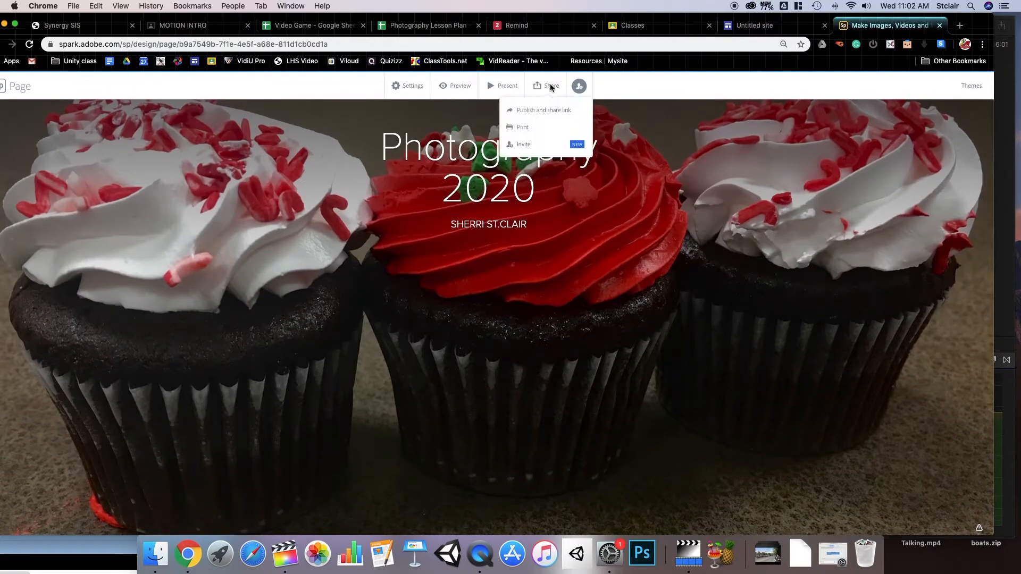
pyautogui.click(542, 111)
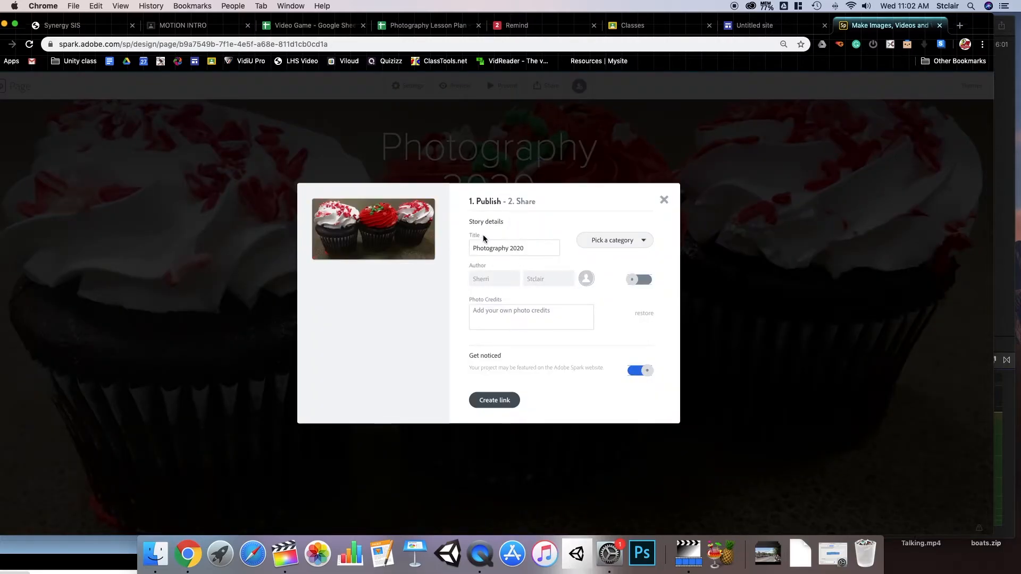
pyautogui.click(531, 248)
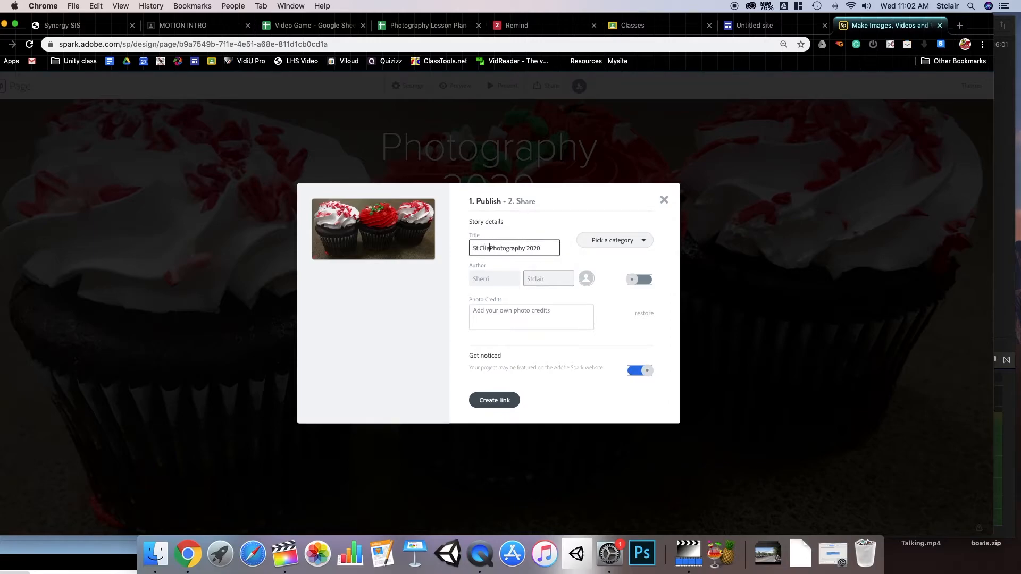
pyautogui.press('BackSpace')
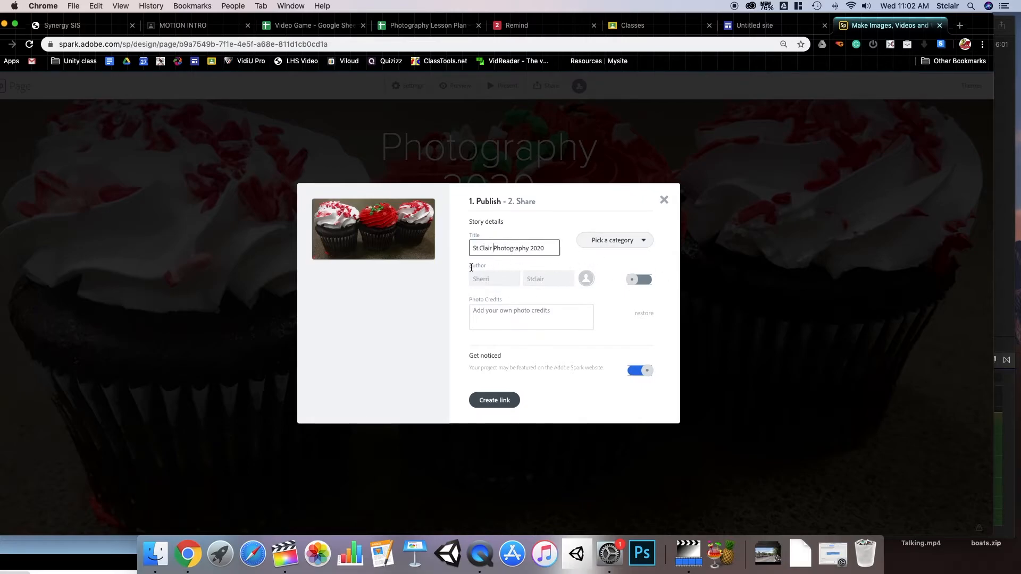
pyautogui.click(500, 400)
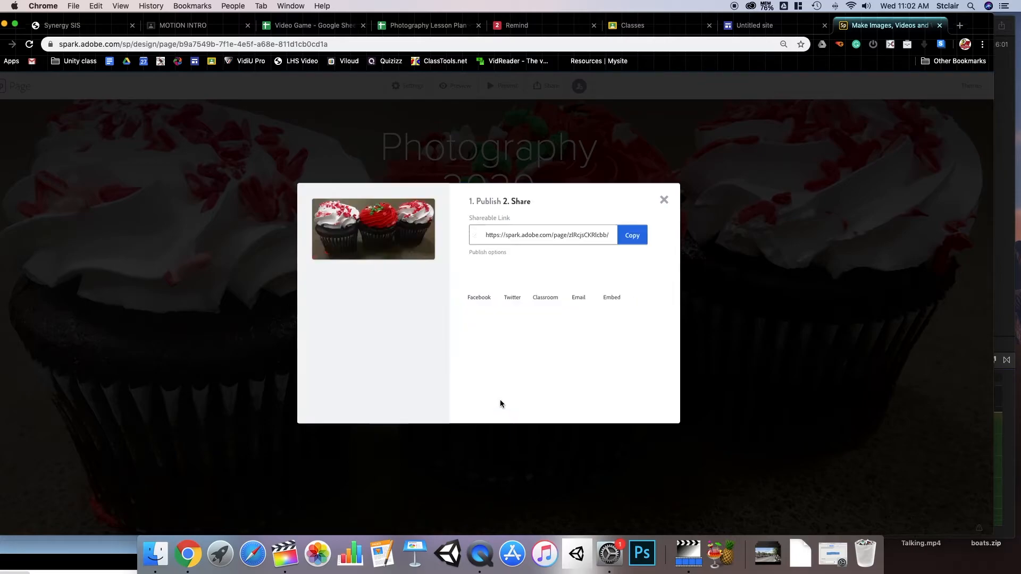
pyautogui.click(634, 239)
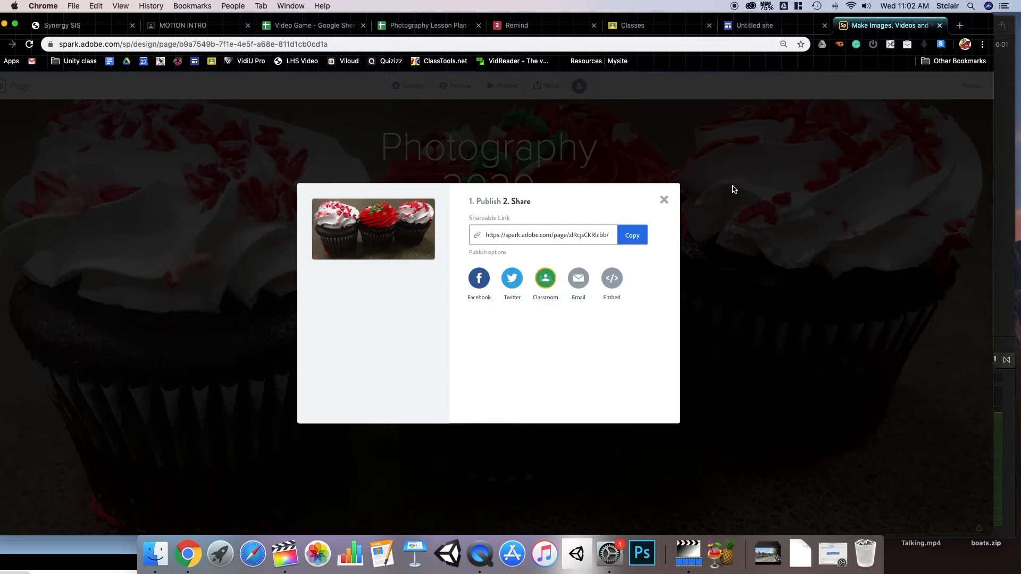
pyautogui.click(662, 201)
# - Add a centred H1 'Goals' heading directly under the cover
pyautogui.scroll(-15, 505, 222)
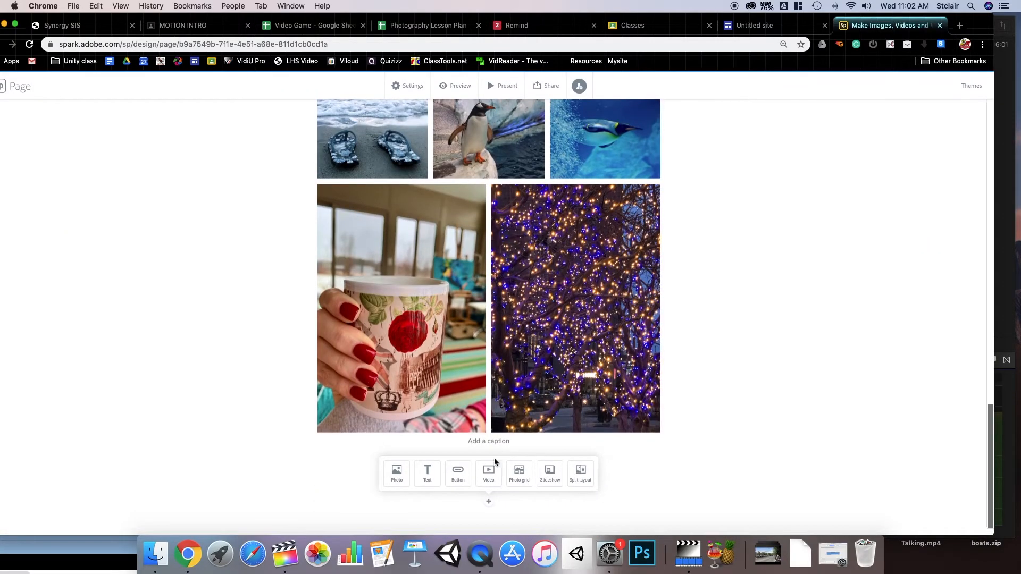
pyautogui.scroll(15, 487, 505)
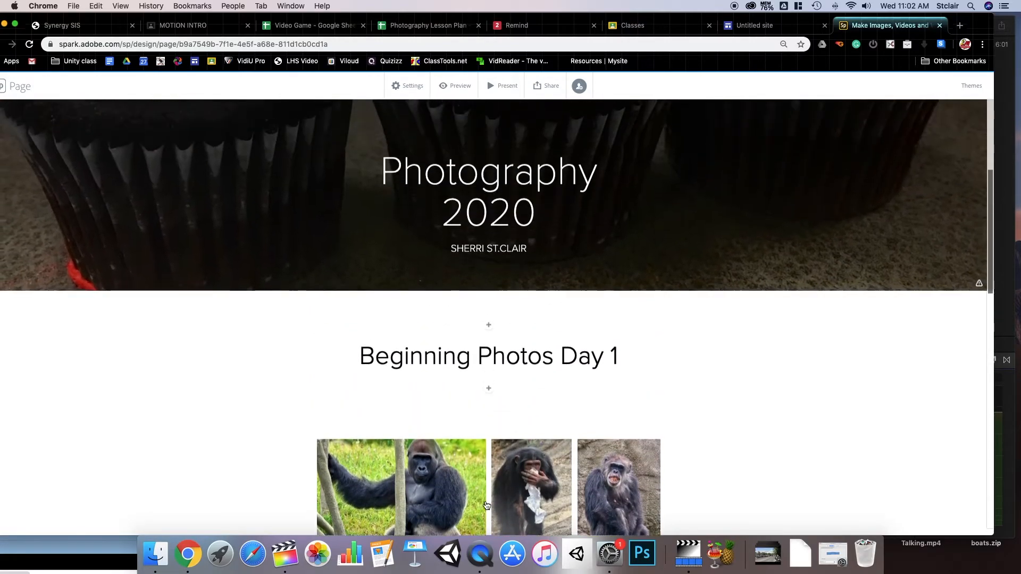
pyautogui.scroll(2, 486, 505)
pyautogui.click(486, 371)
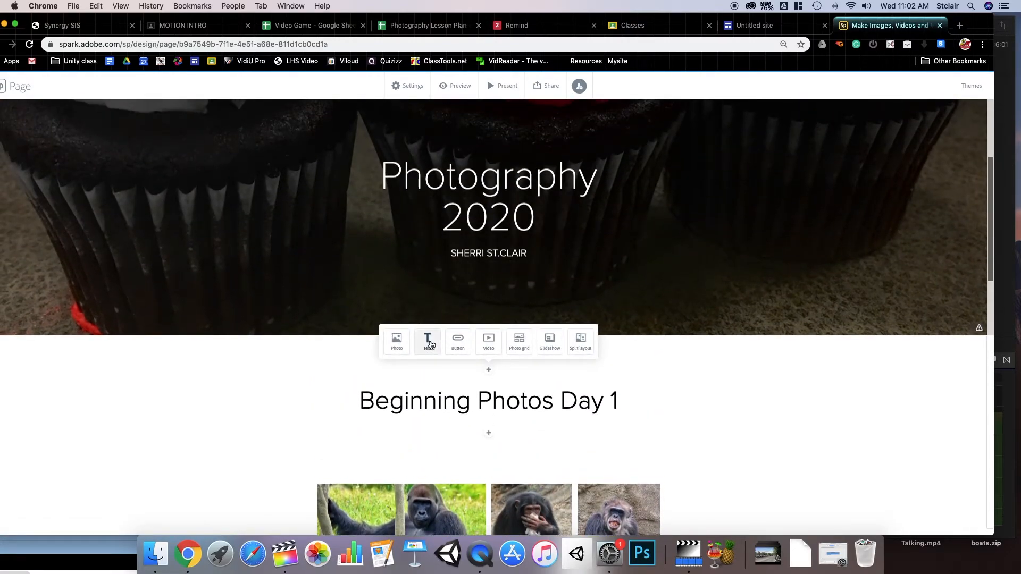
pyautogui.click(428, 342)
pyautogui.write('Goals')
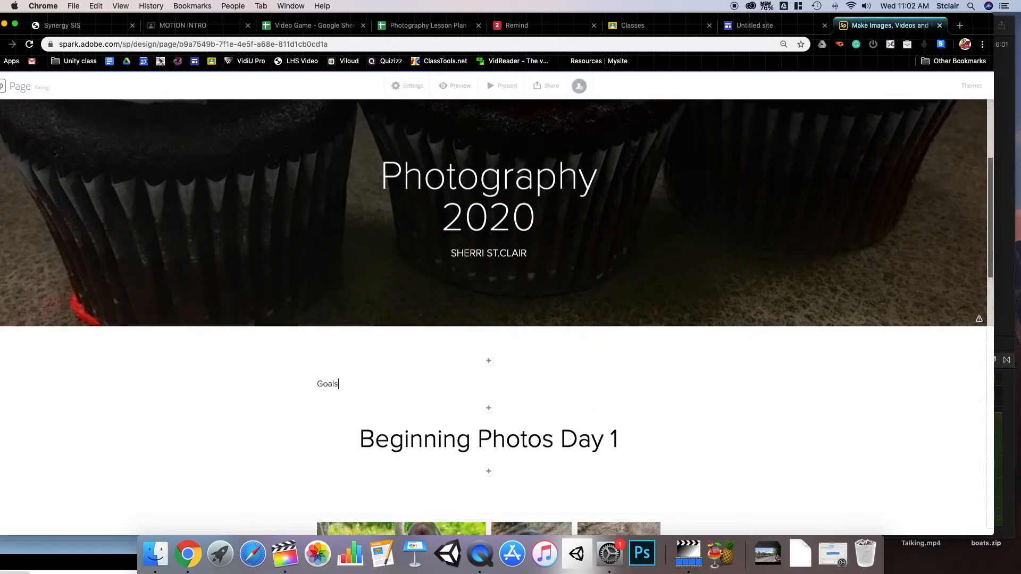
pyautogui.doubleClick(327, 384)
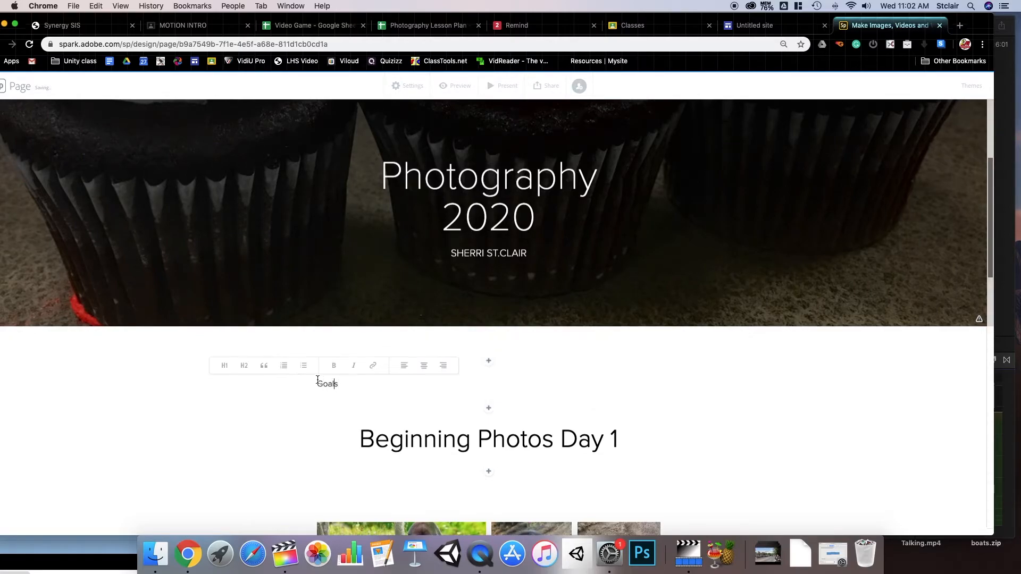
pyautogui.click(226, 366)
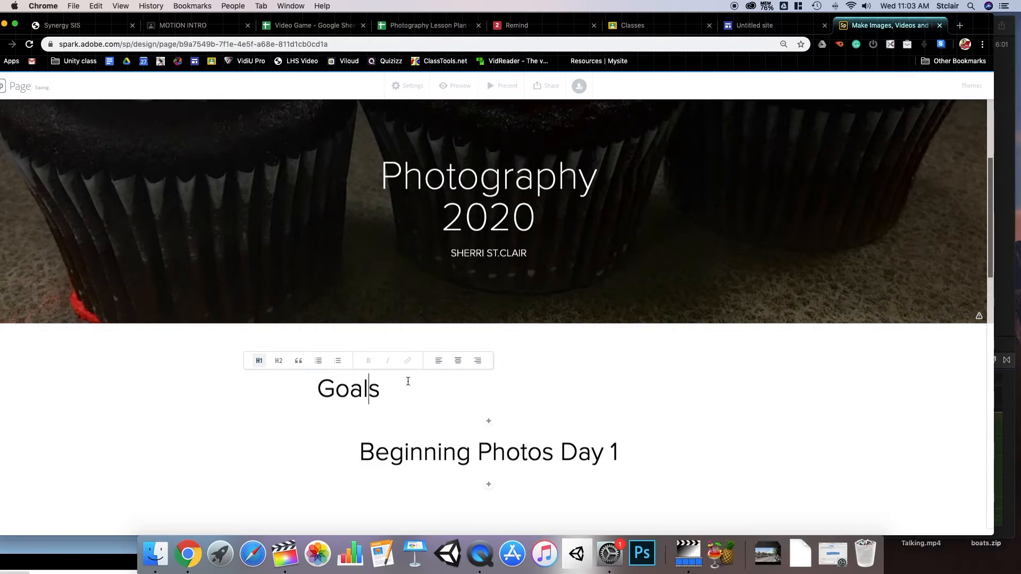
pyautogui.click(458, 360)
# - Add the text 'I want to learn how to take better photos.' below Goals
pyautogui.click(490, 424)
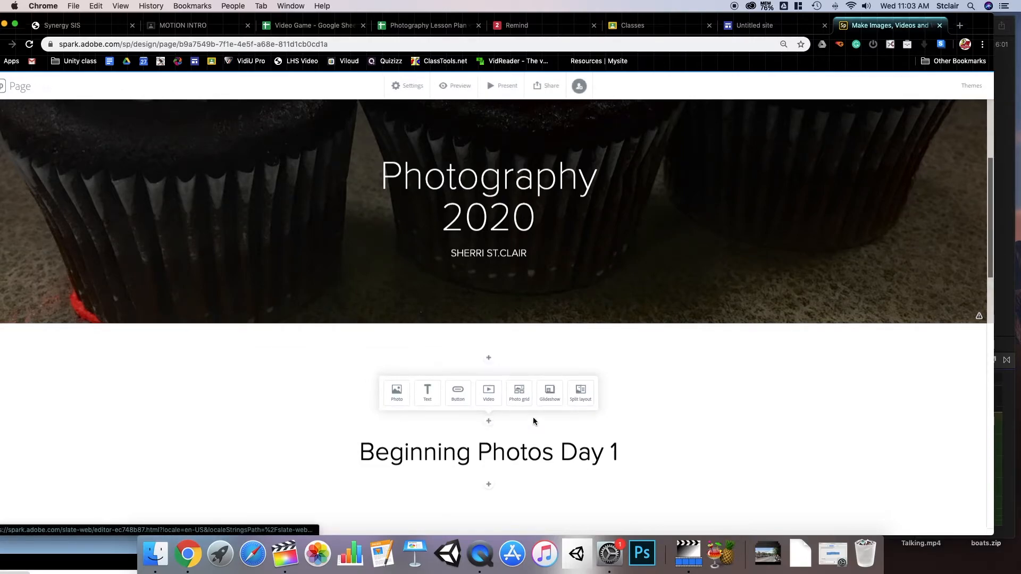
pyautogui.click(426, 392)
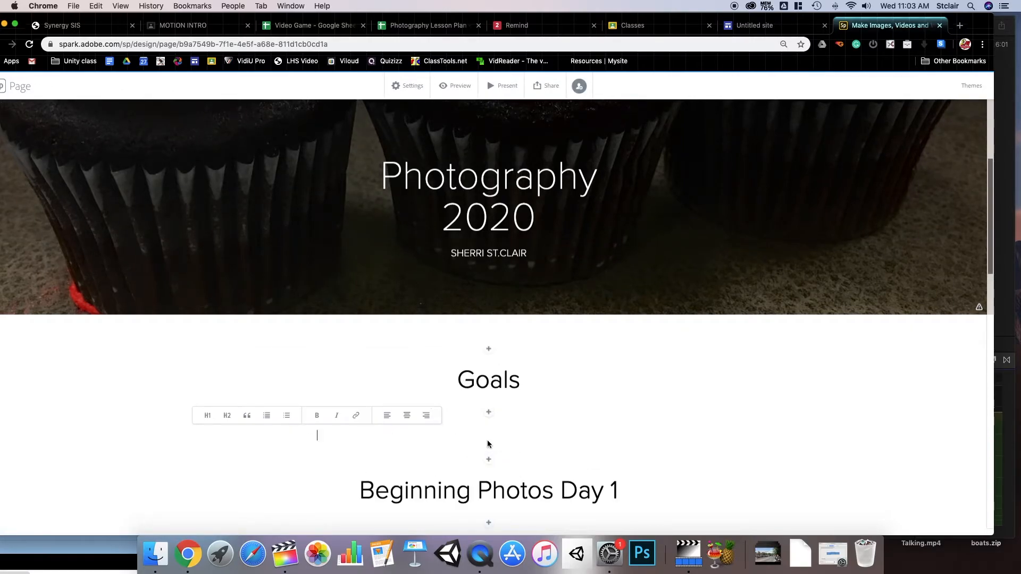
pyautogui.write('I wan')
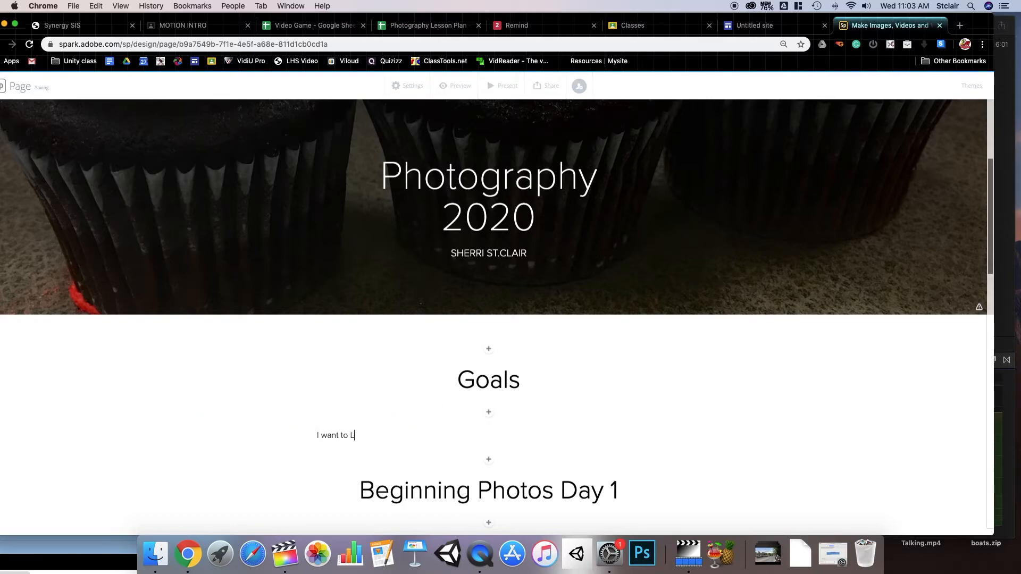
pyautogui.write('t to learn how to make better')
pyautogui.press('BackSpace')
pyautogui.press('BackSpace')
pyautogui.press('BackSpace')
pyautogui.press('BackSpace')
pyautogui.press('BackSpace')
pyautogui.press('BackSpace')
pyautogui.press('BackSpace')
pyautogui.press('BackSpace')
pyautogui.press('BackSpace')
pyautogui.press('BackSpace')
pyautogui.press('BackSpace')
pyautogui.write('take ')
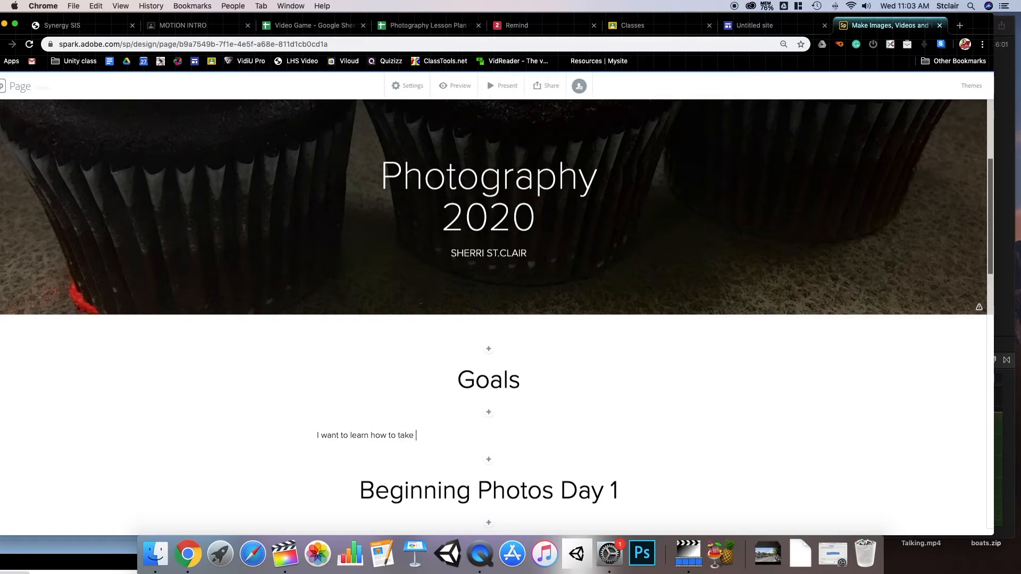
pyautogui.write('better photos.')
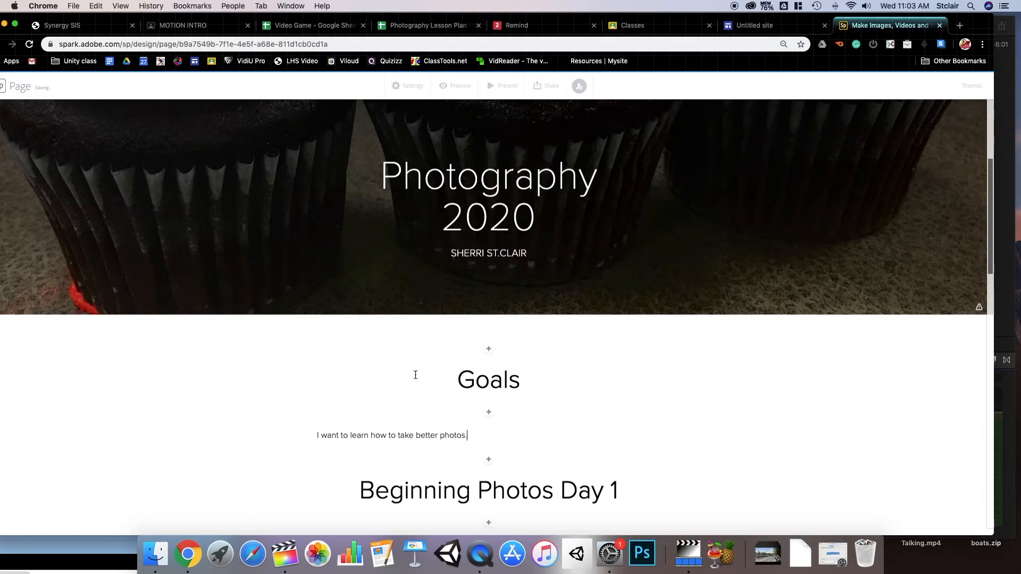
# - Update the published link with the new Goals section and copy the shareable URL
pyautogui.scroll(5, 512, 334)
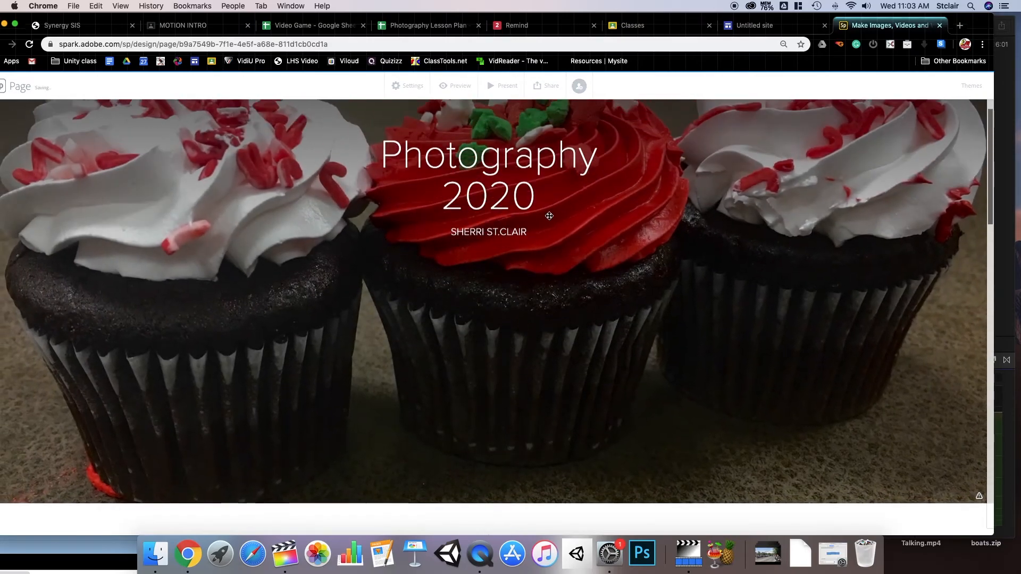
pyautogui.click(548, 86)
pyautogui.click(545, 110)
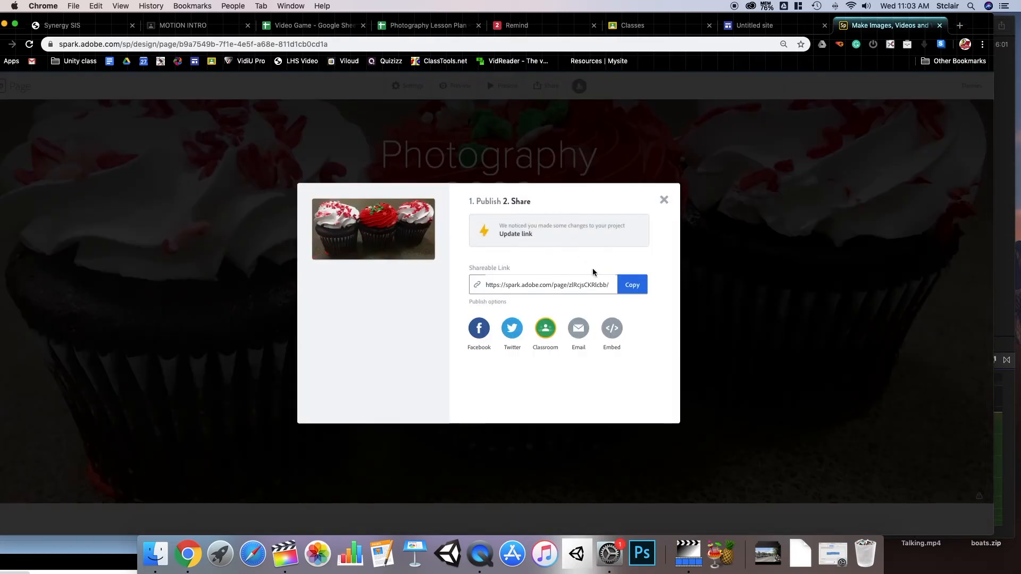
pyautogui.click(520, 237)
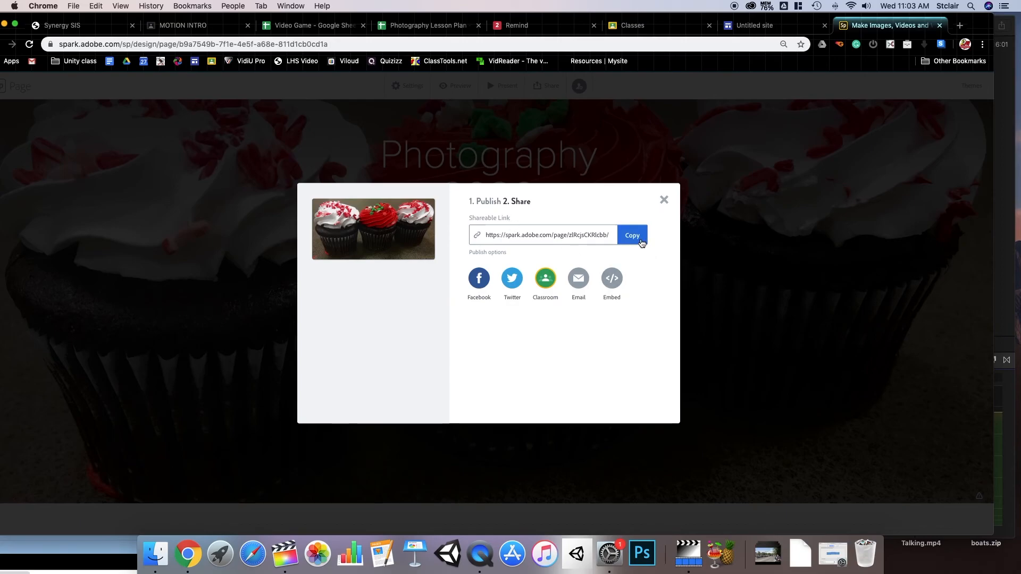
pyautogui.click(637, 237)
# - Dismiss the share window and scroll back to the Photography 2020 cupcake cover
pyautogui.click(664, 204)
pyautogui.scroll(-15, 445, 283)
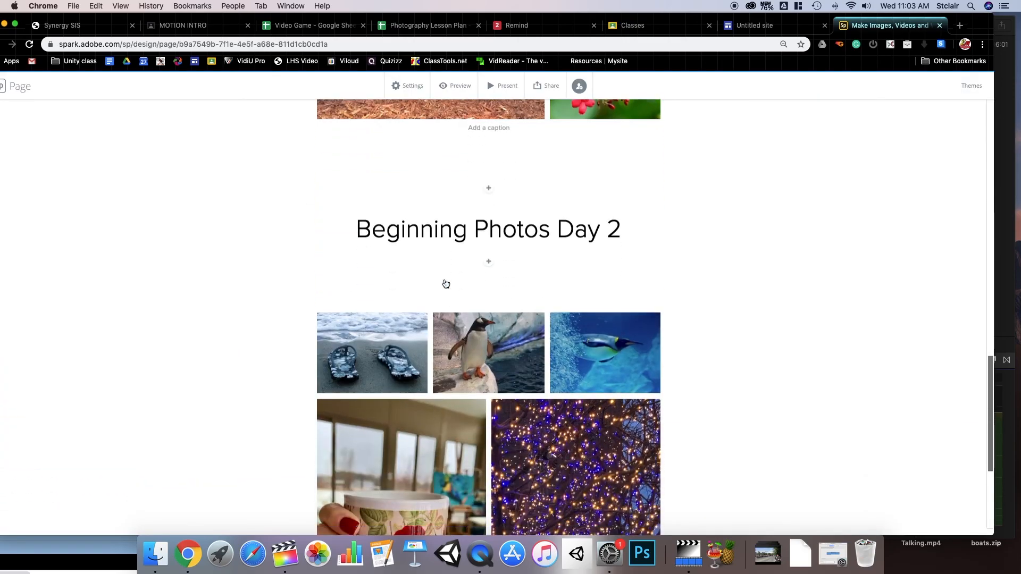
pyautogui.scroll(-5, 446, 284)
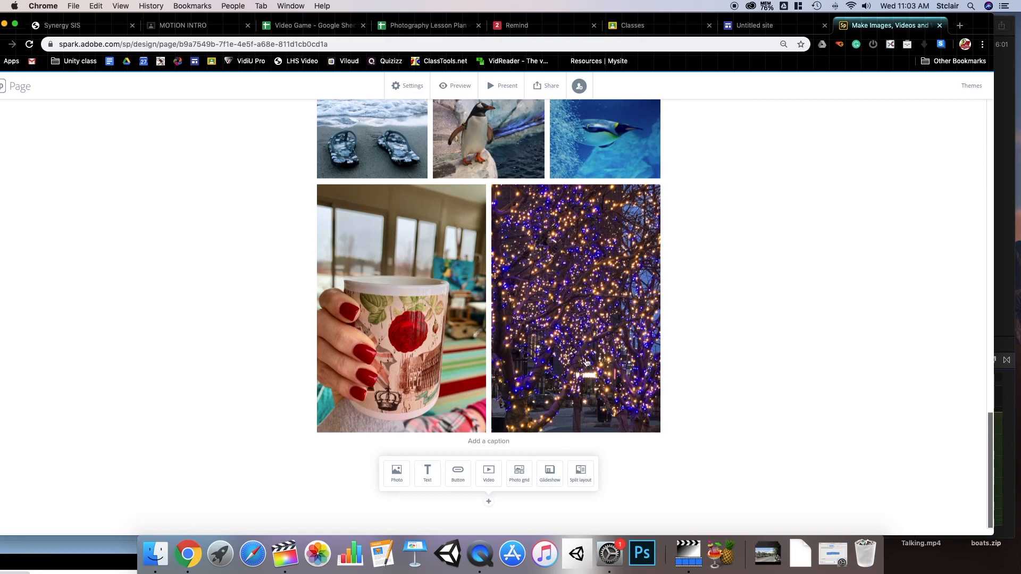
pyautogui.scroll(20, 500, 335)
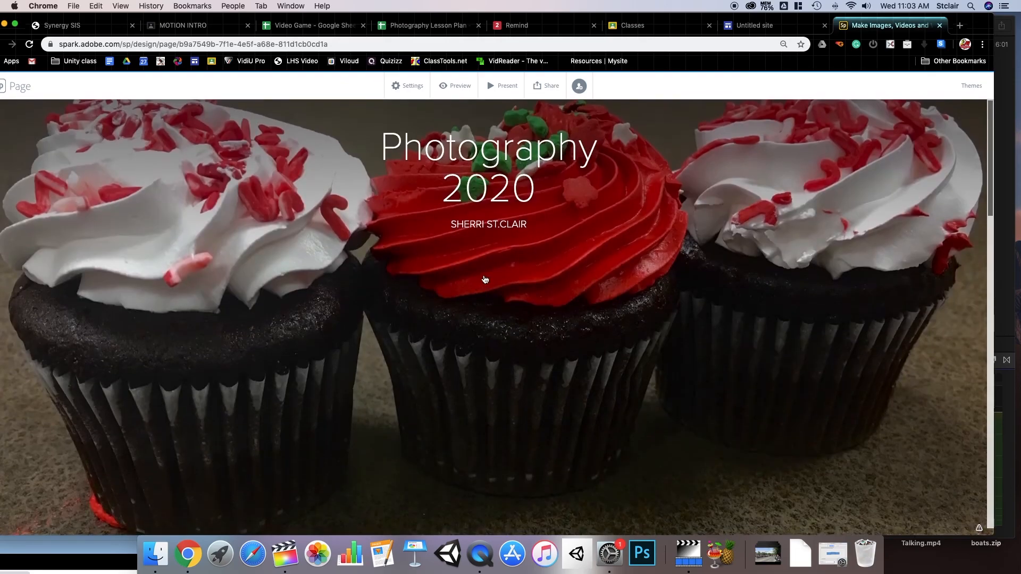